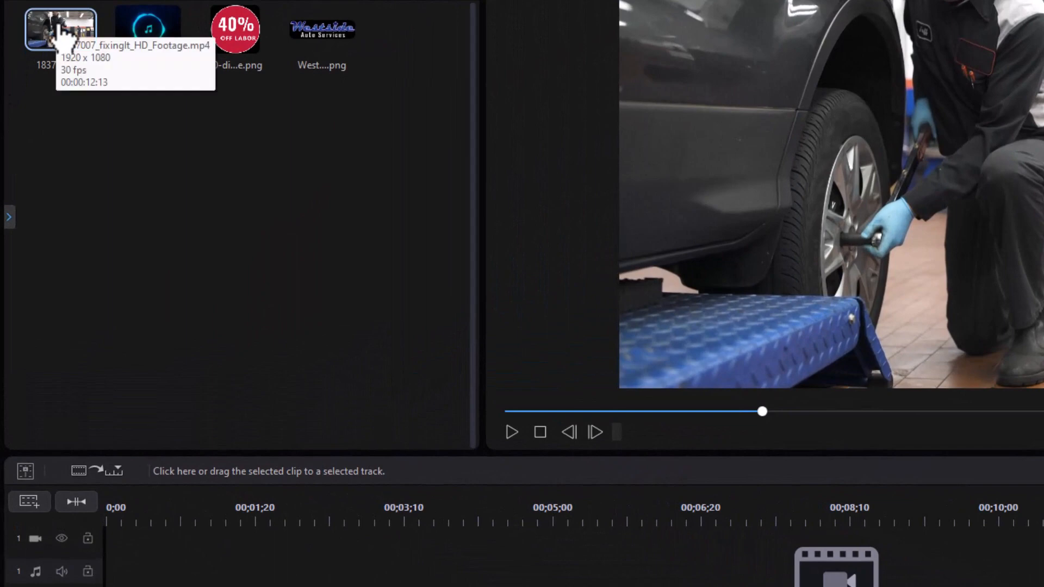
Place the fixingIt HD footage on video track 1 and the 40-discount circle image on track 2, spanning the footage's full length
left_click_drag(59, 34, 93, 567)
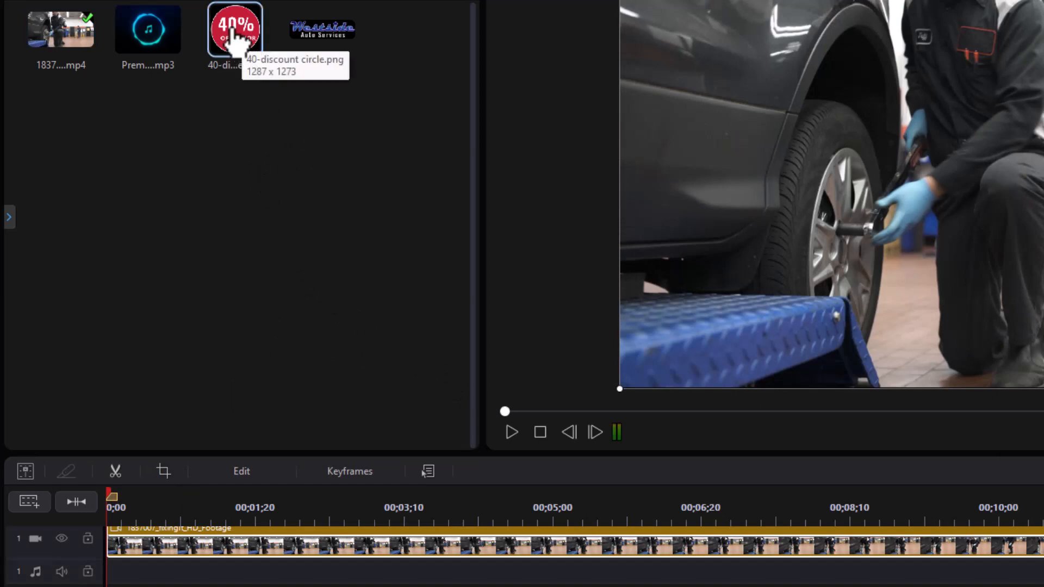
left_click_drag(237, 40, 153, 586)
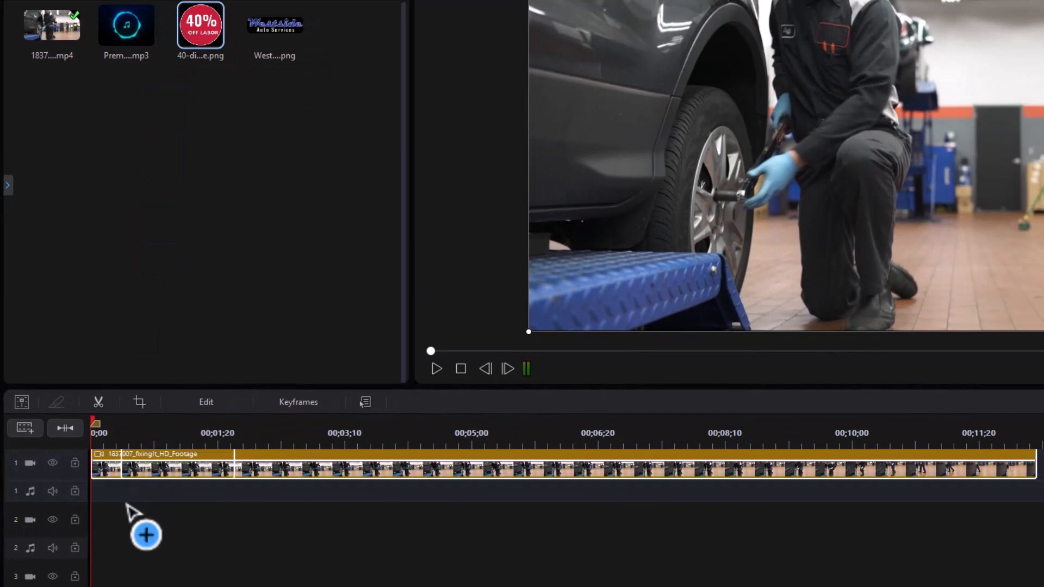
left_click_drag(127, 505, 94, 533)
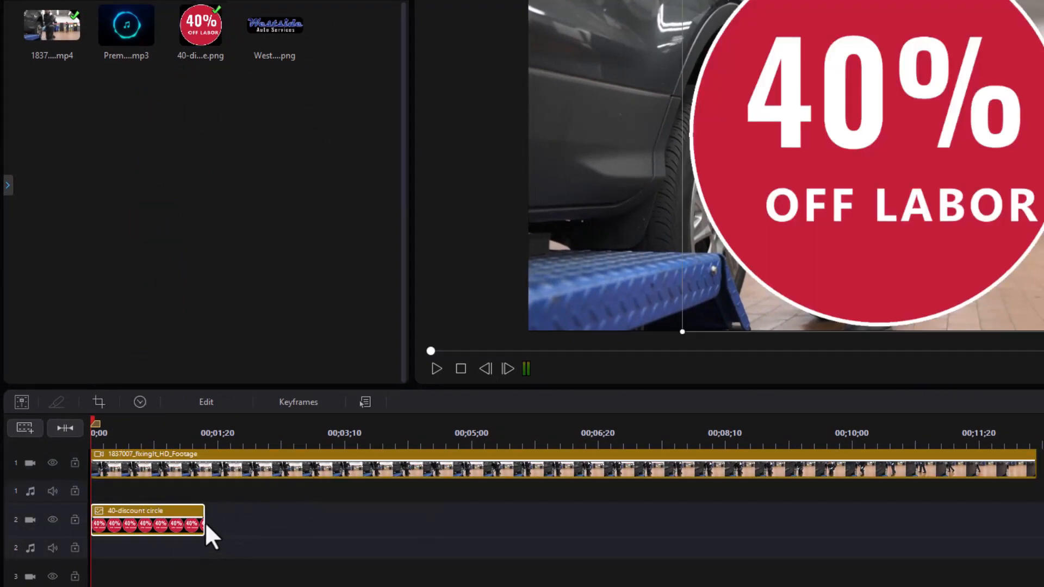
left_click_drag(206, 525, 201, 522)
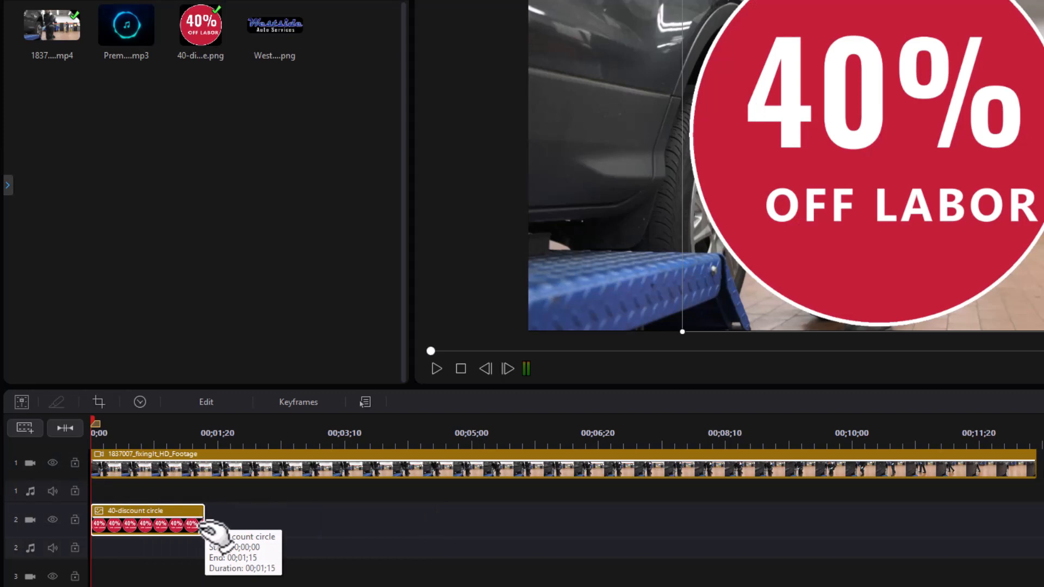
left_click_drag(206, 526, 1035, 527)
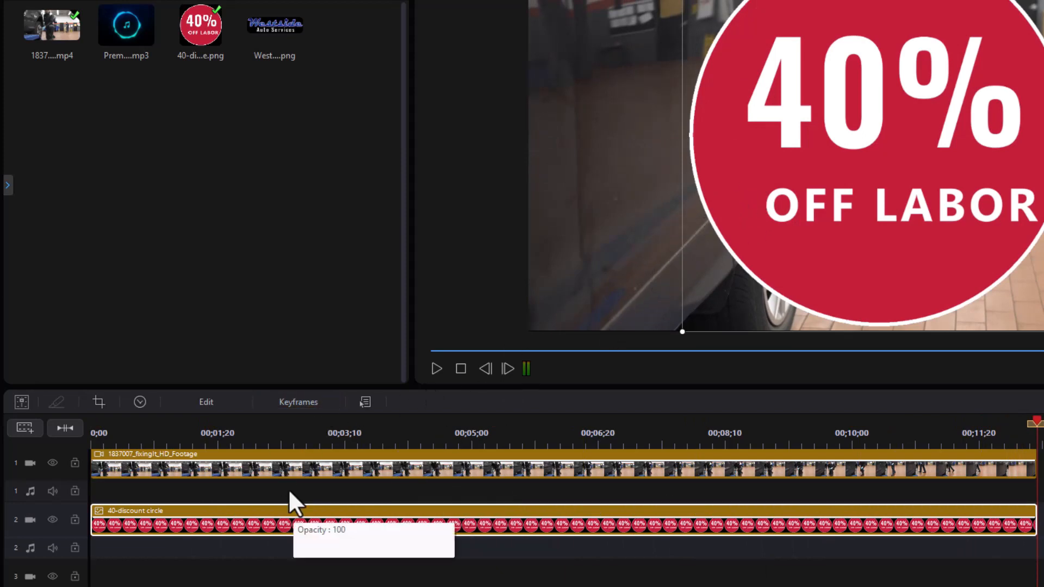
Open the 40-discount circle in advanced editing and turn on the TV safe zone
left_click(210, 401)
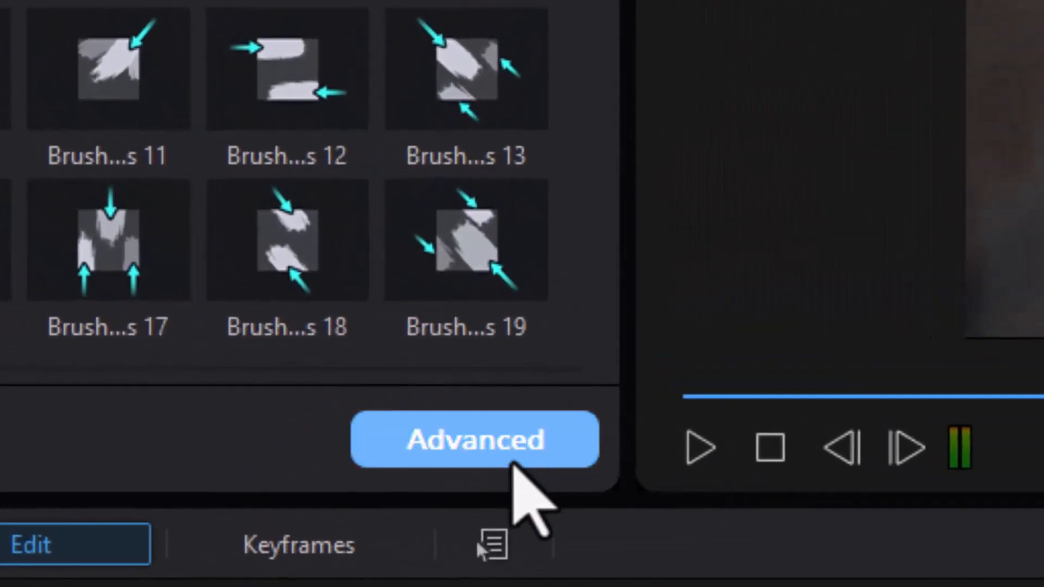
left_click(512, 435)
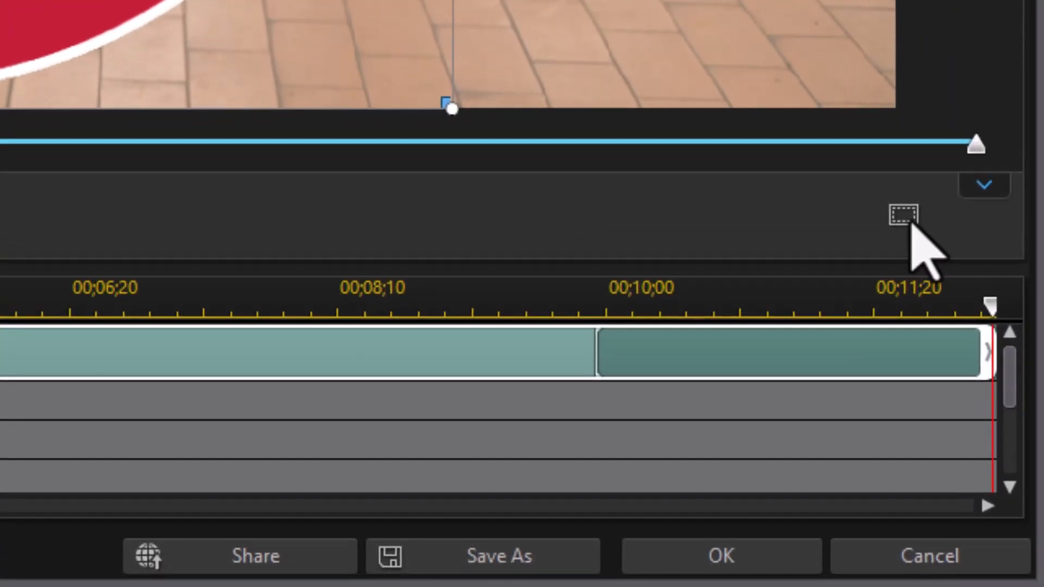
left_click(903, 218)
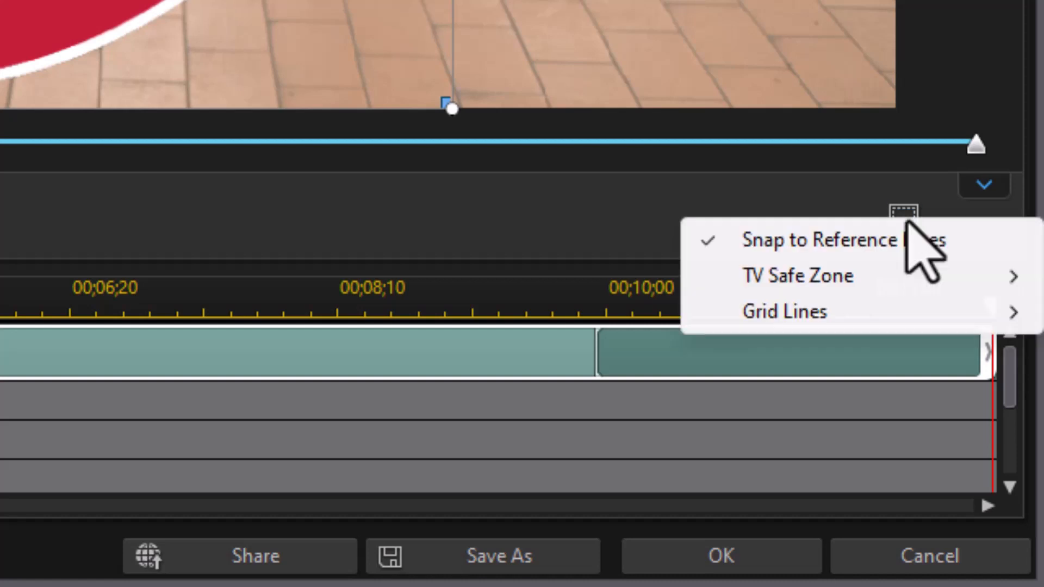
mouse_move(838, 314)
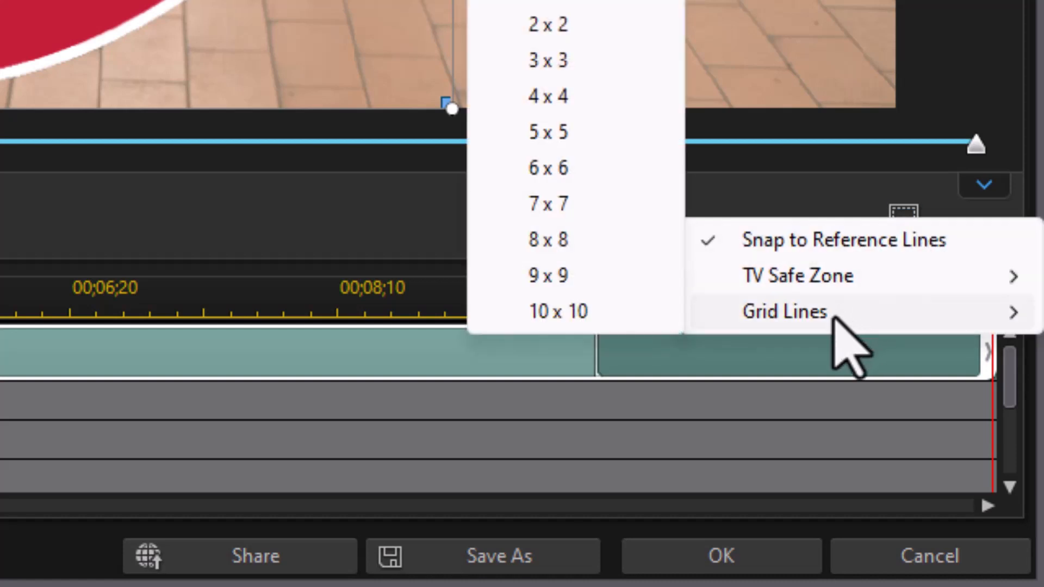
mouse_move(831, 279)
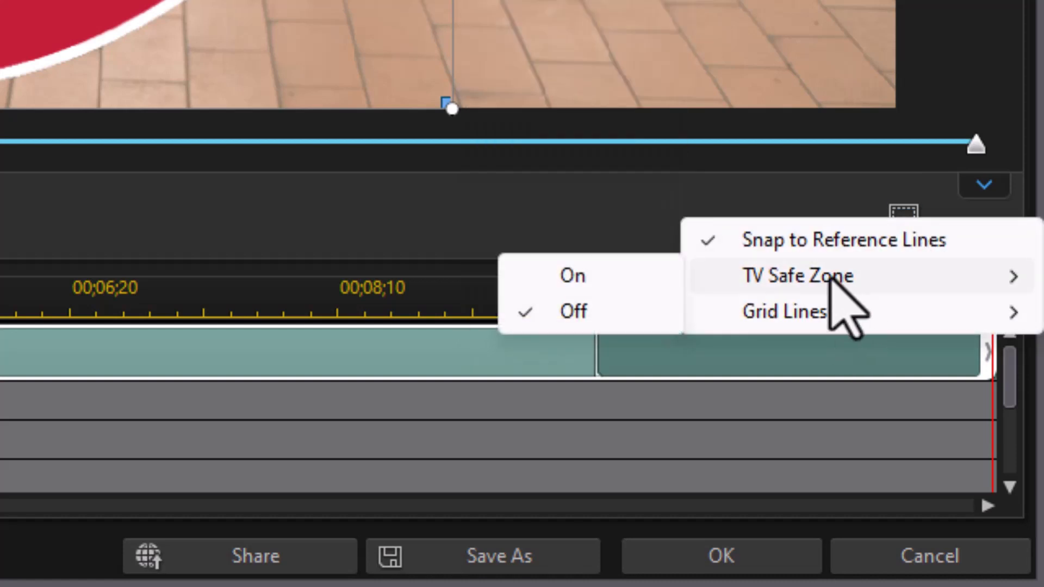
left_click(528, 279)
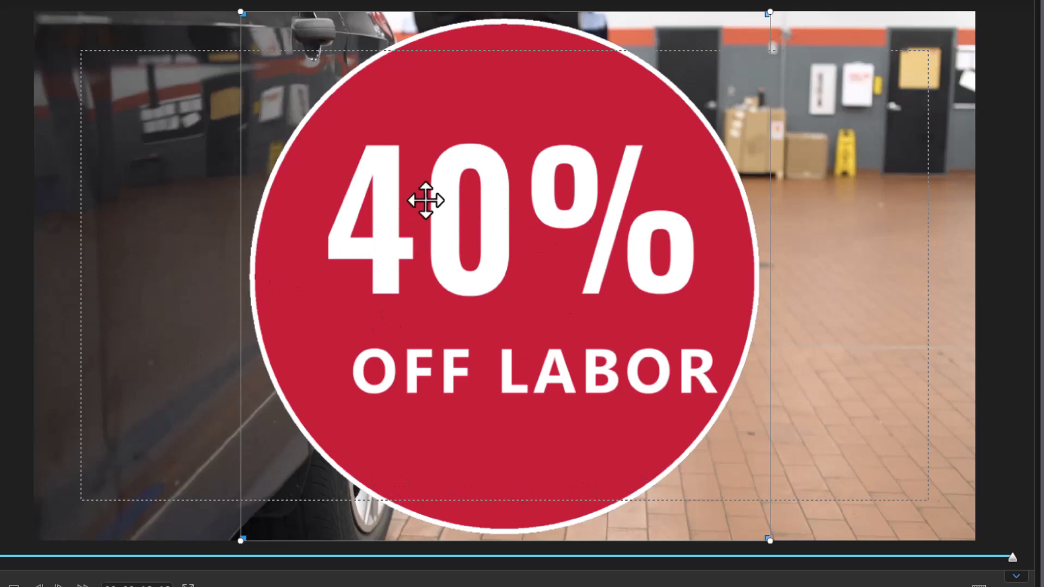
Shrink the discount circle and move it to the frame's upper right, with its upper edge aligned to the TV safe zone
left_click_drag(242, 12, 464, 202)
left_click_drag(630, 273, 752, 120)
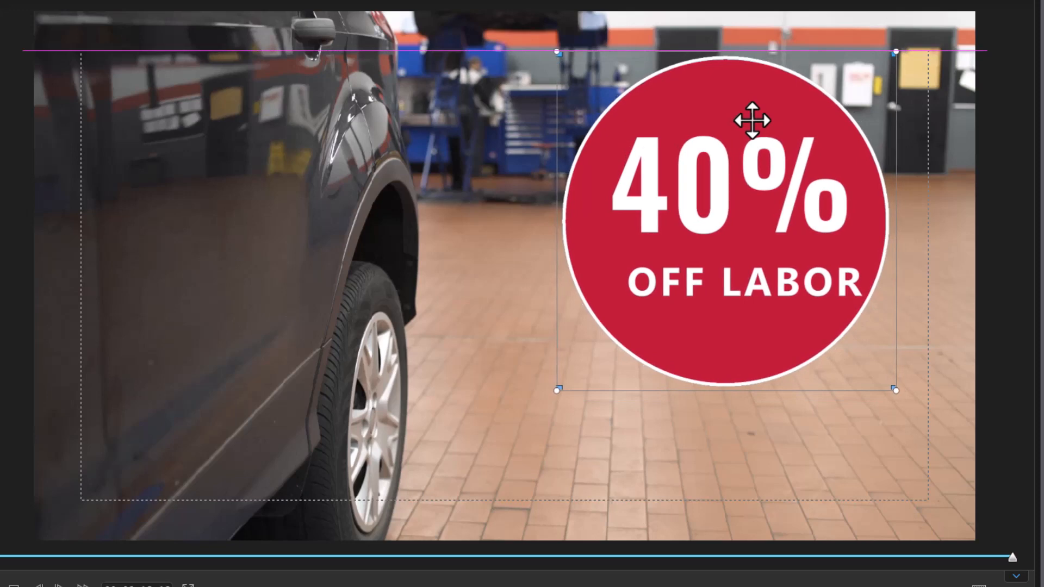
left_click_drag(752, 120, 752, 121)
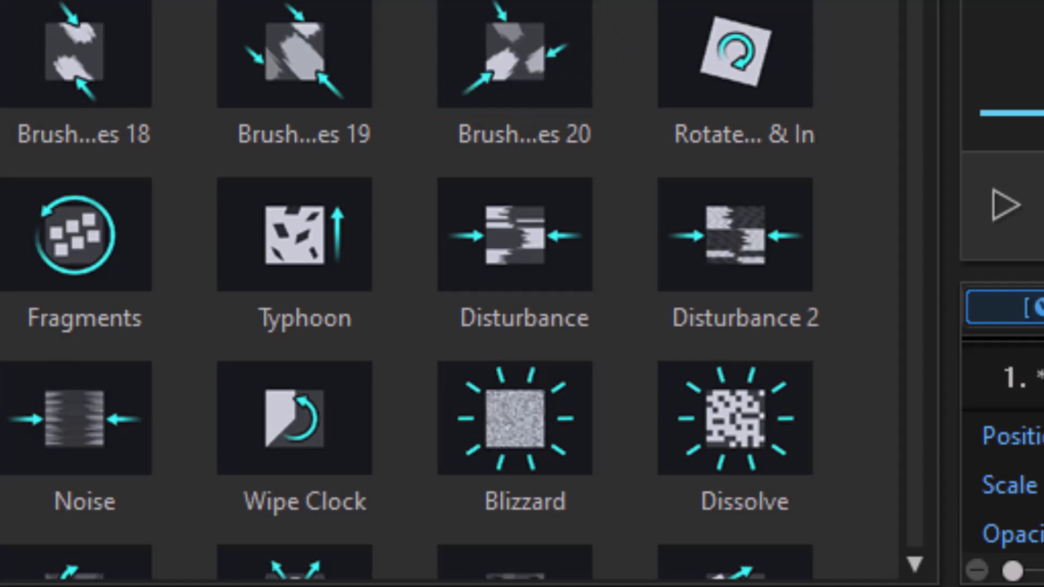
Apply the Wipe Clock starting animation to the discount circle and preview it from the beginning
scroll(408, 289, "down", 5)
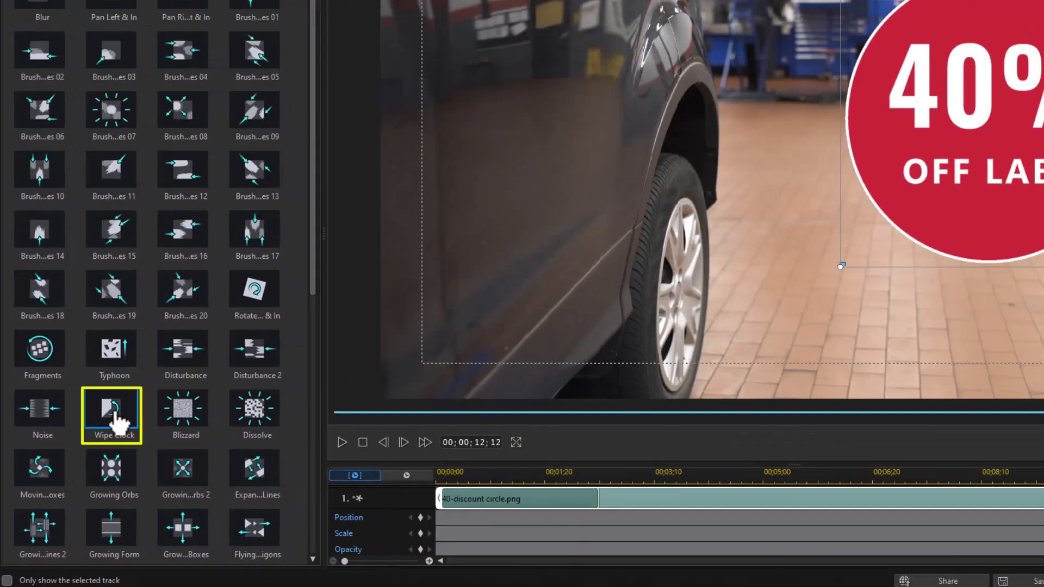
left_click(305, 110)
left_click(97, 438)
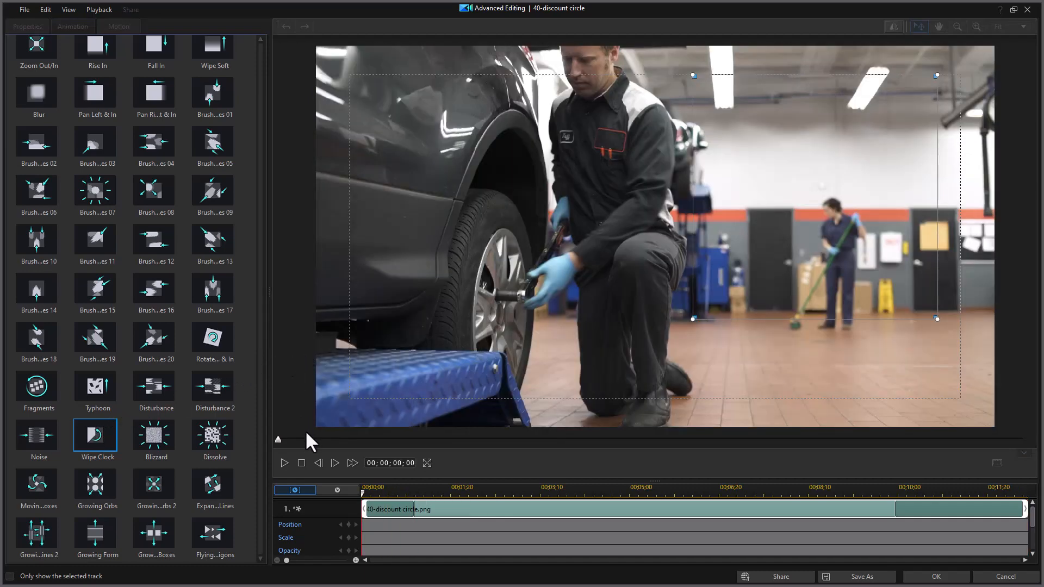
left_click(284, 463)
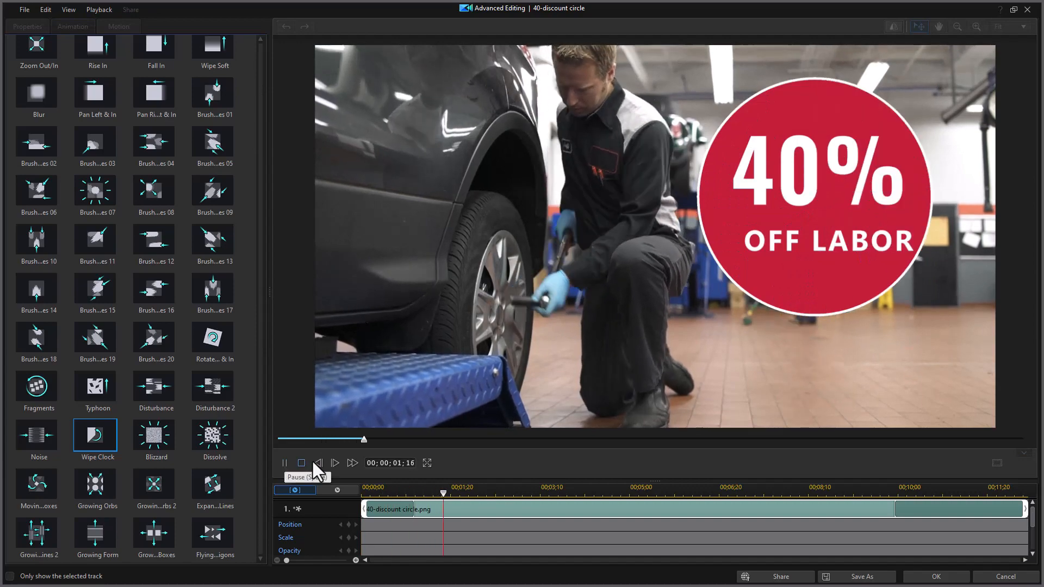
left_click(285, 463)
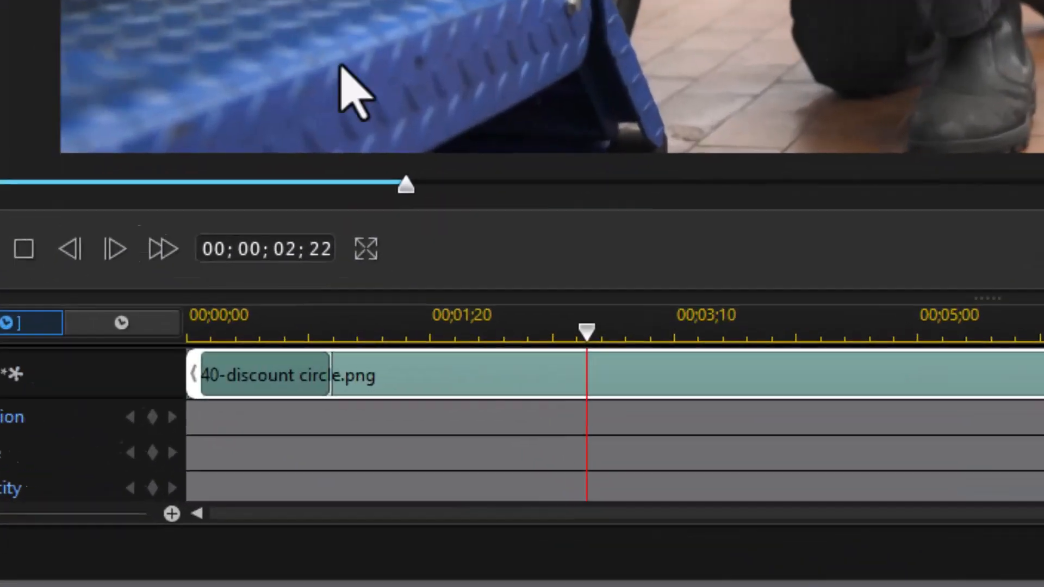
Add a blue timeline marker at 00;00;03;00 in the advanced editing timeline
mouse_move(411, 510)
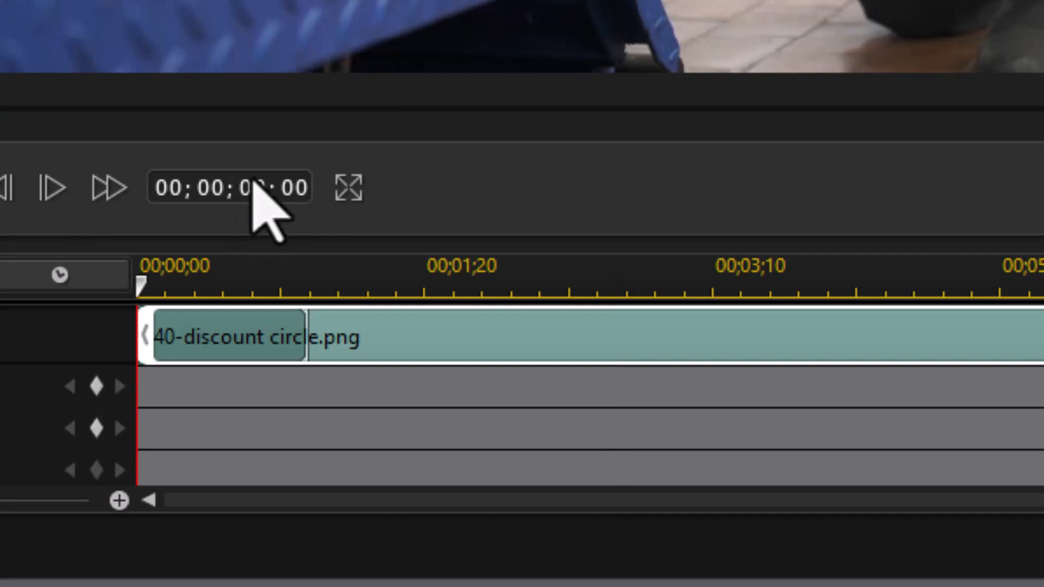
left_click(251, 190)
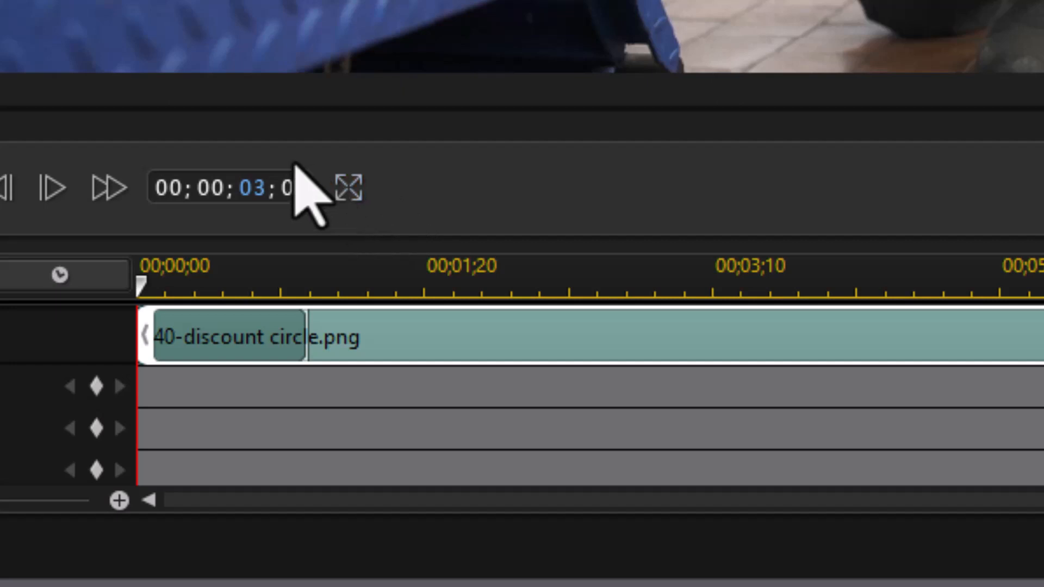
key("Return")
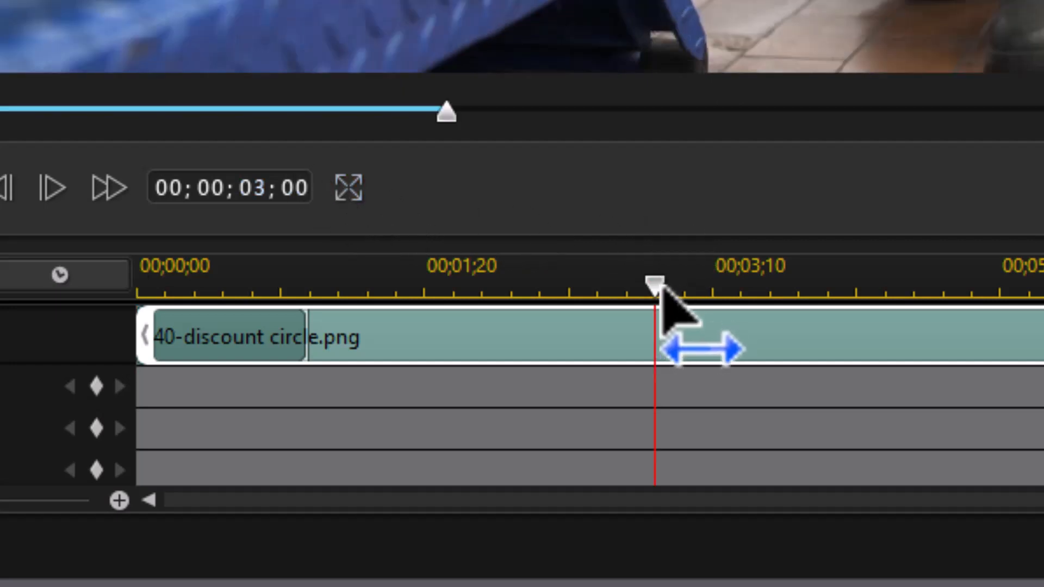
right_click(654, 283)
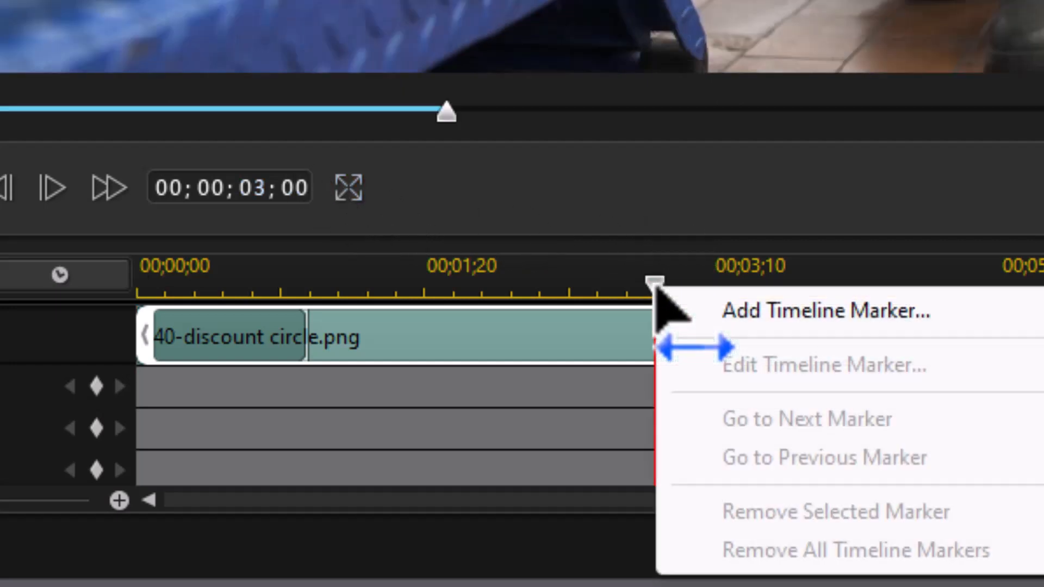
left_click(743, 311)
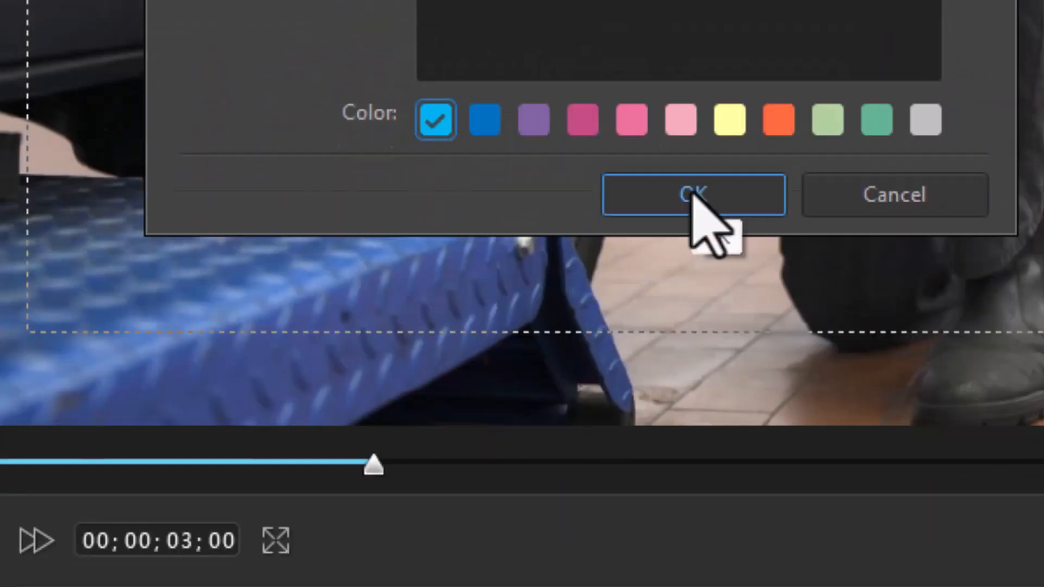
left_click(665, 465)
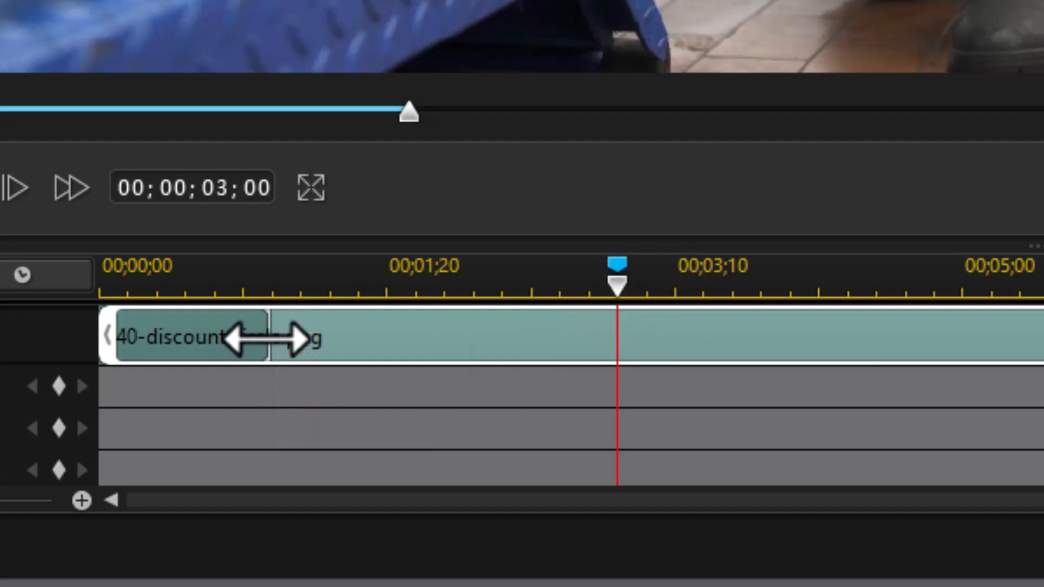
Lengthen the discount circle's starting animation to the 3-second marker and accept the advanced edits
left_click_drag(267, 338, 620, 379)
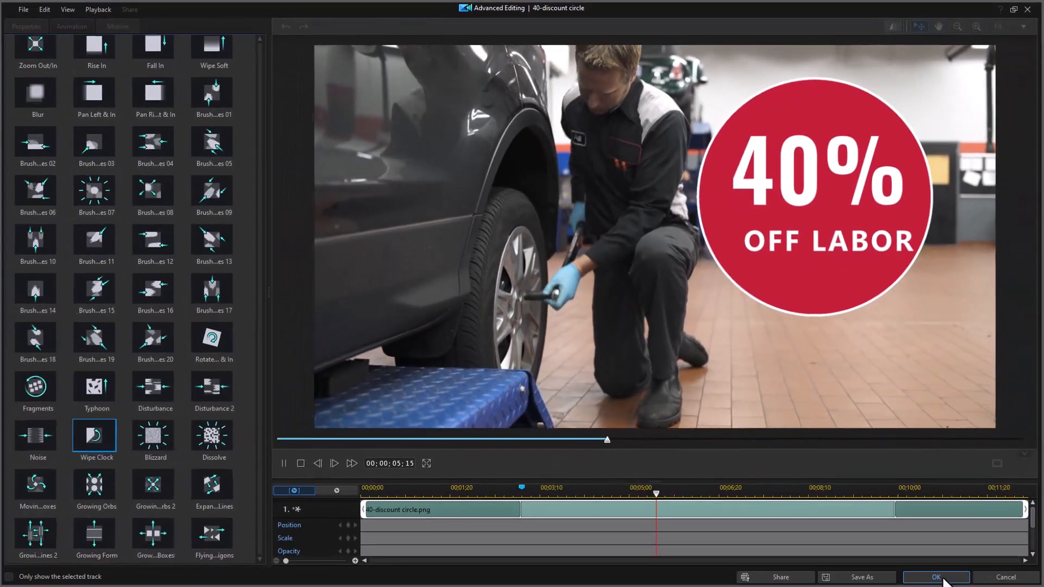
left_click(943, 580)
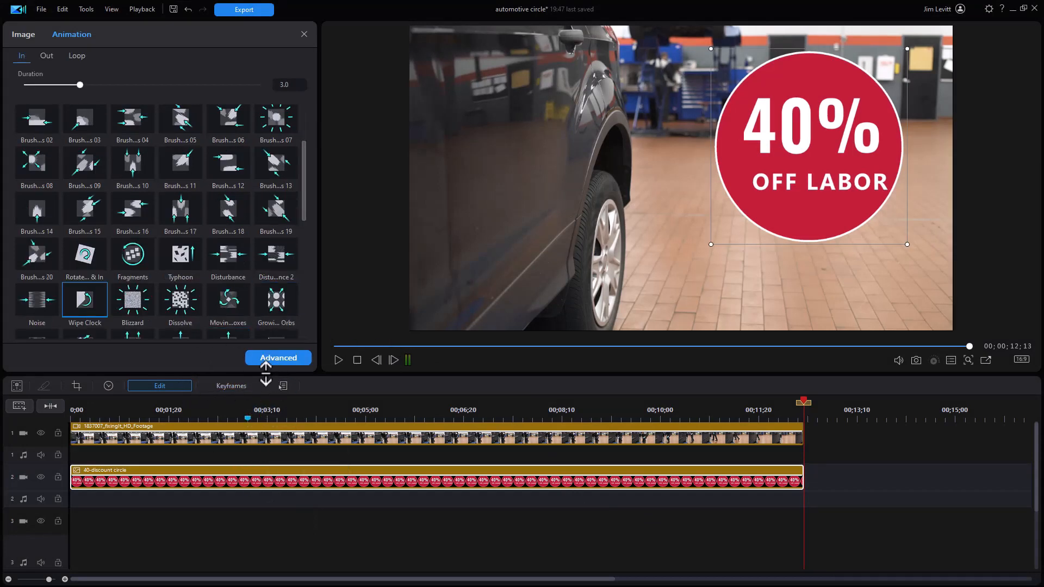
Reopen the discount circle in advanced editing and try a uniform white border of size 3 around it
left_click(278, 359)
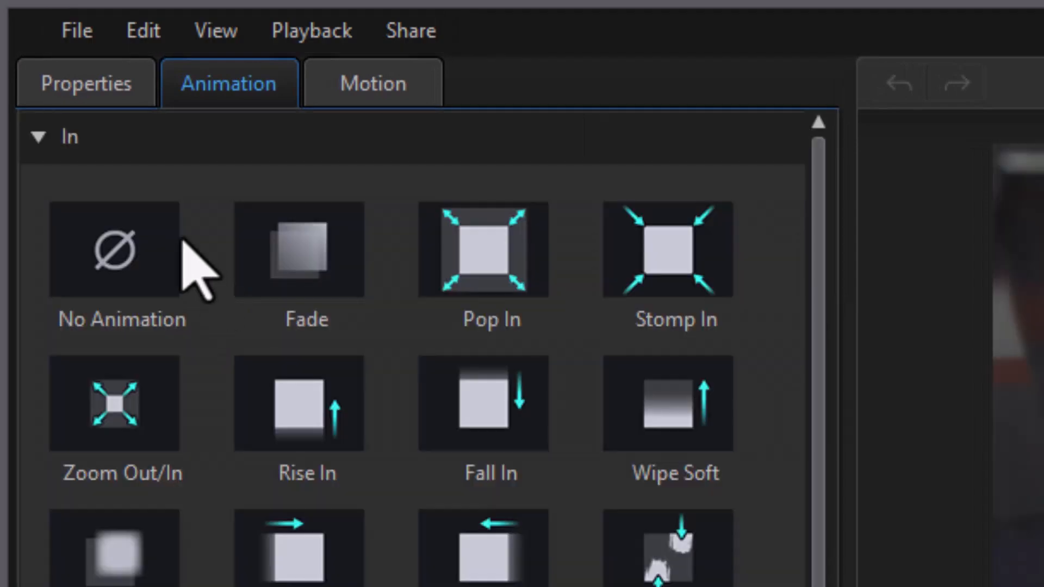
left_click(75, 87)
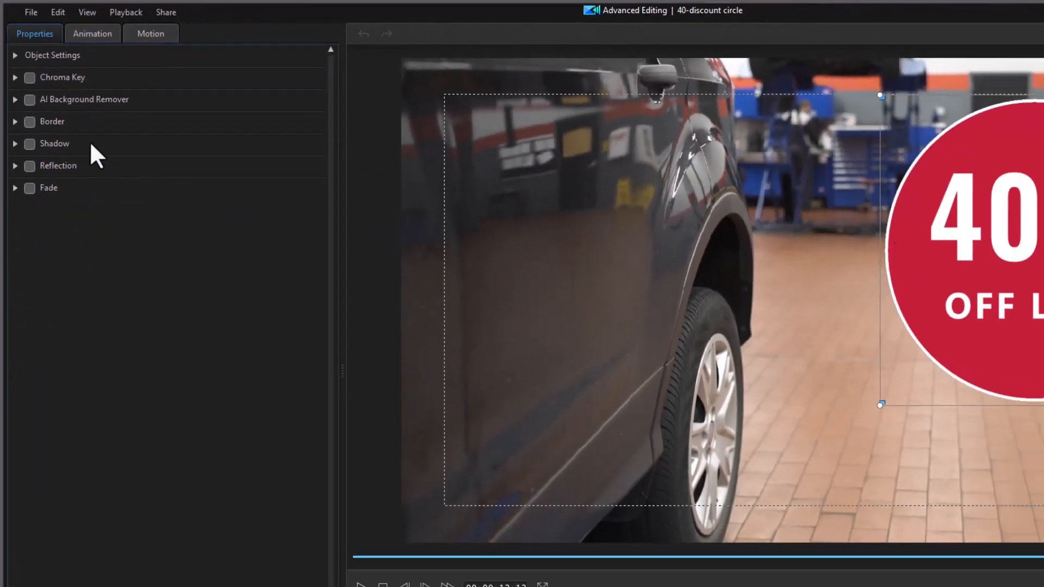
left_click(14, 121)
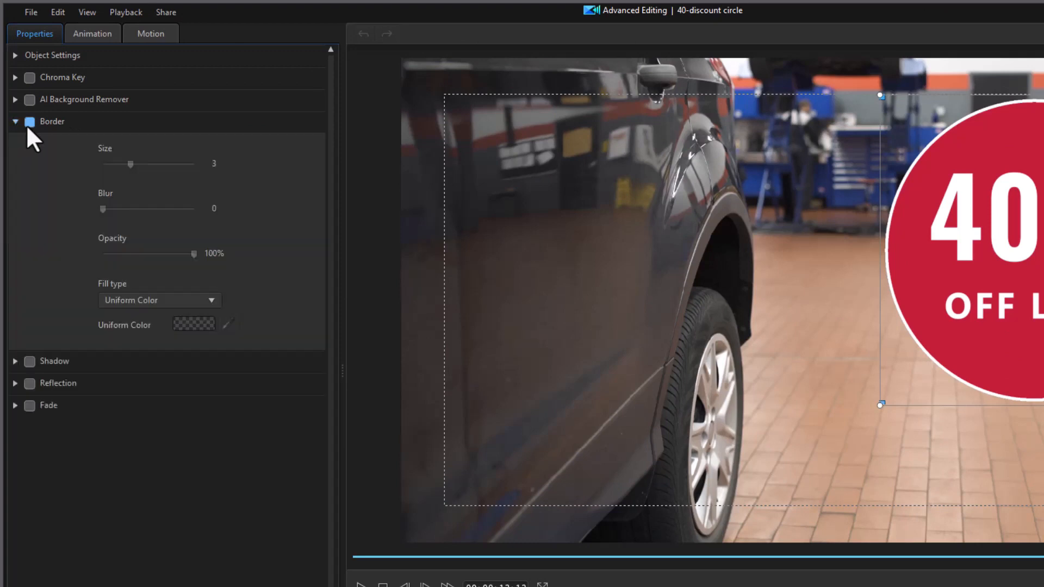
left_click(30, 121)
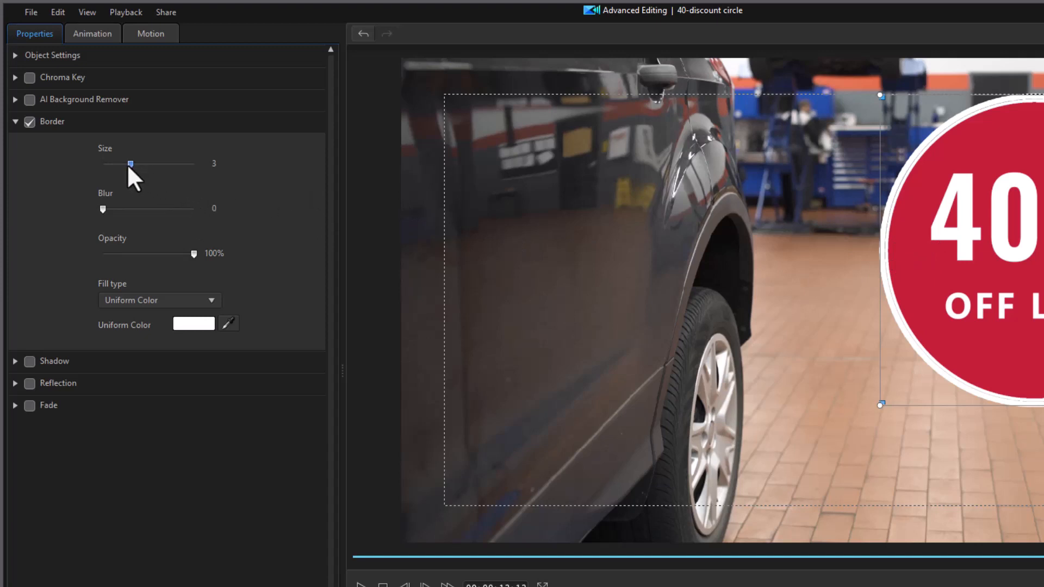
mouse_move(128, 165)
left_mouse_down()
mouse_move(151, 173)
mouse_move(109, 173)
mouse_move(131, 173)
left_mouse_up()
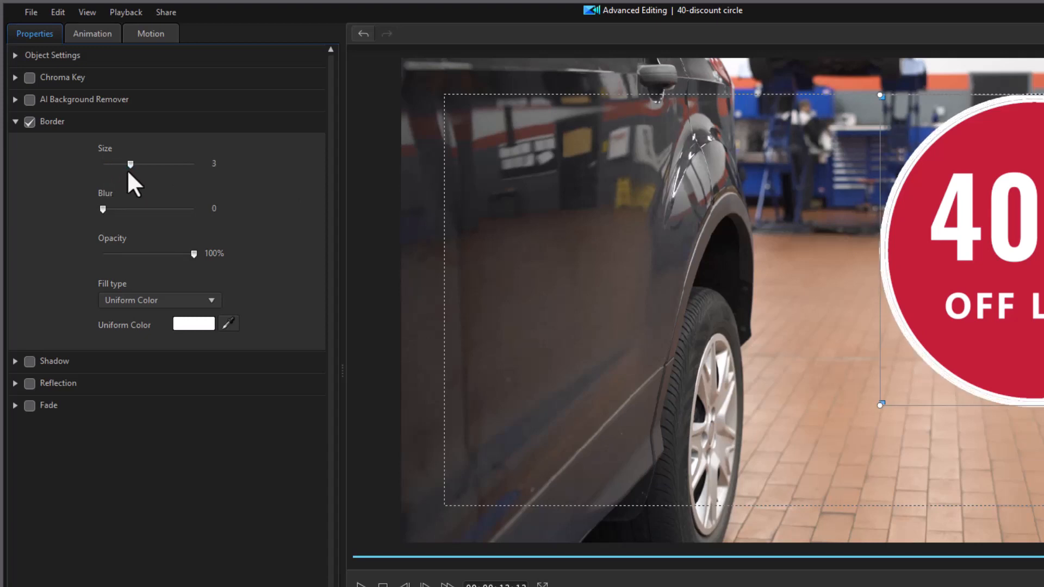
left_click(32, 119)
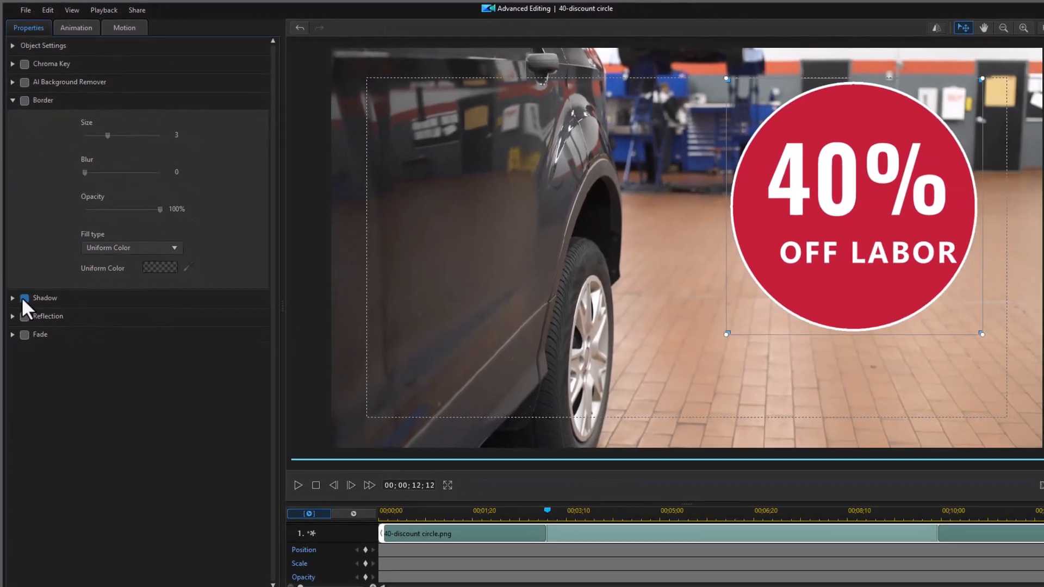
Try a black shadow with a distance of 2.0 on the discount circle
left_click(29, 361)
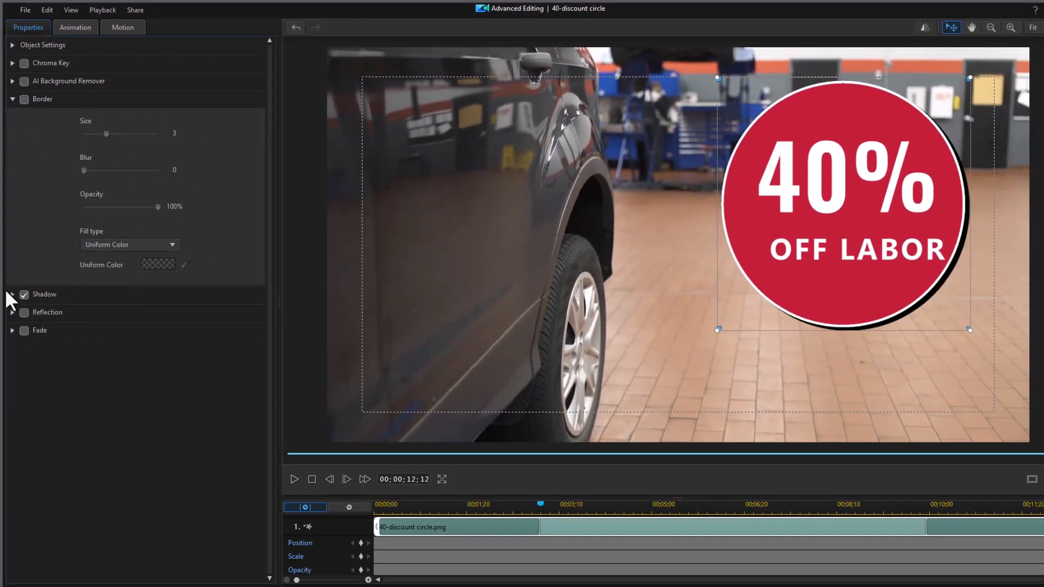
left_click(11, 294)
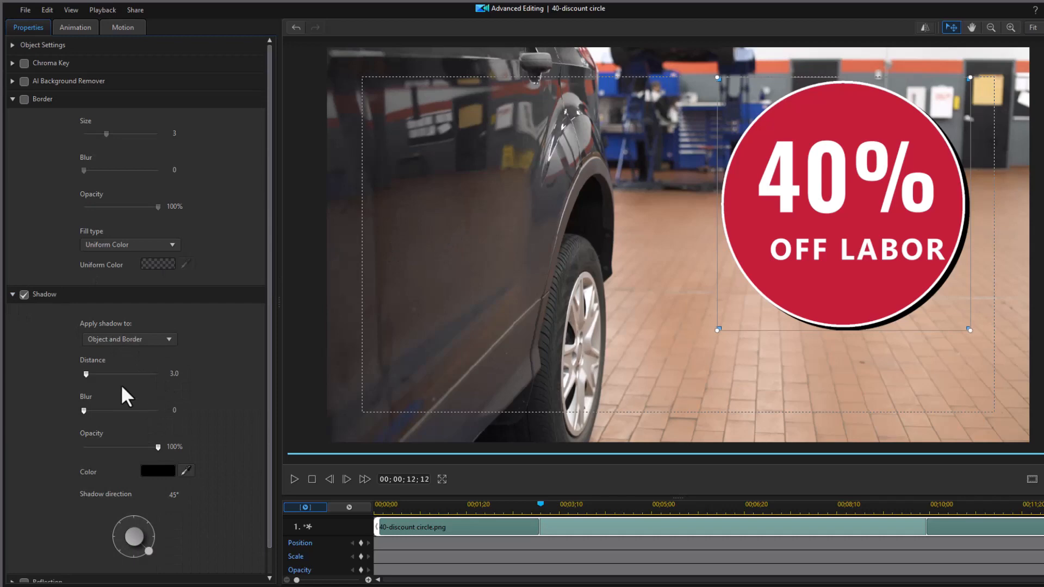
left_click_drag(181, 375, 152, 372)
key("Return")
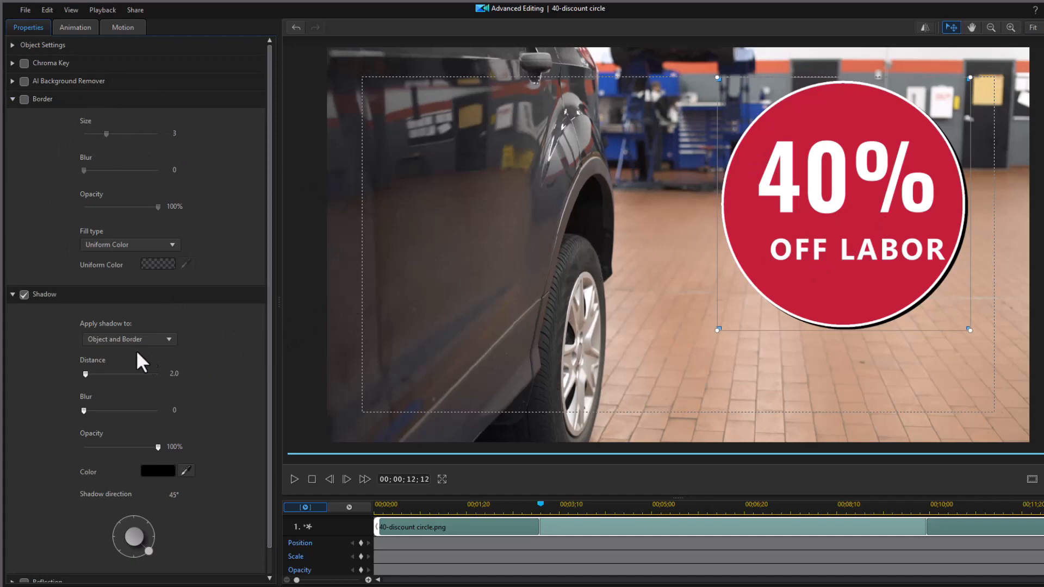
left_click(25, 294)
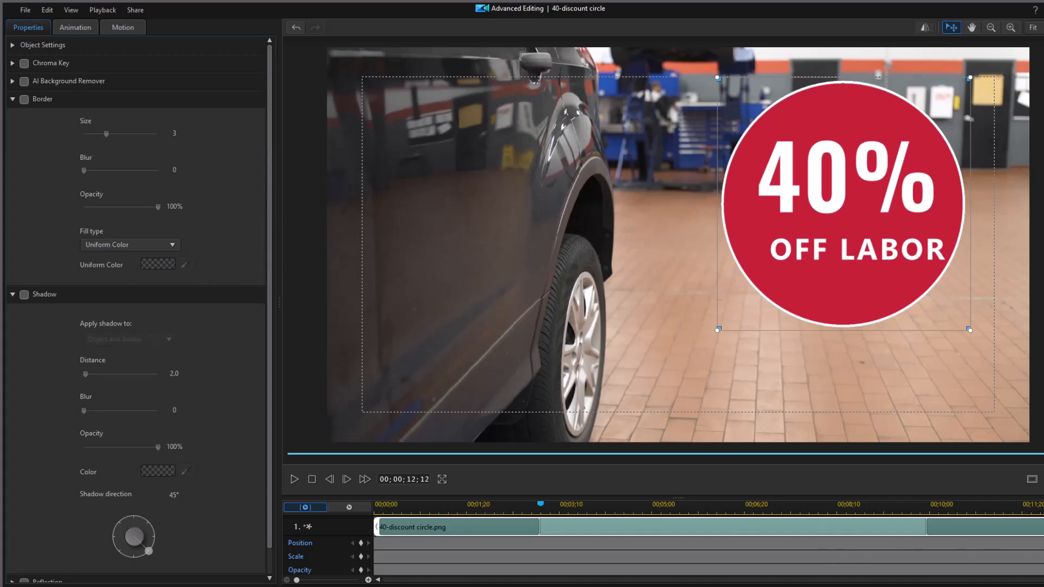
Close the discount circle's advanced editing, place the Westside logo at the start of track 3, and extend it to the end of the footage
left_click(905, 581)
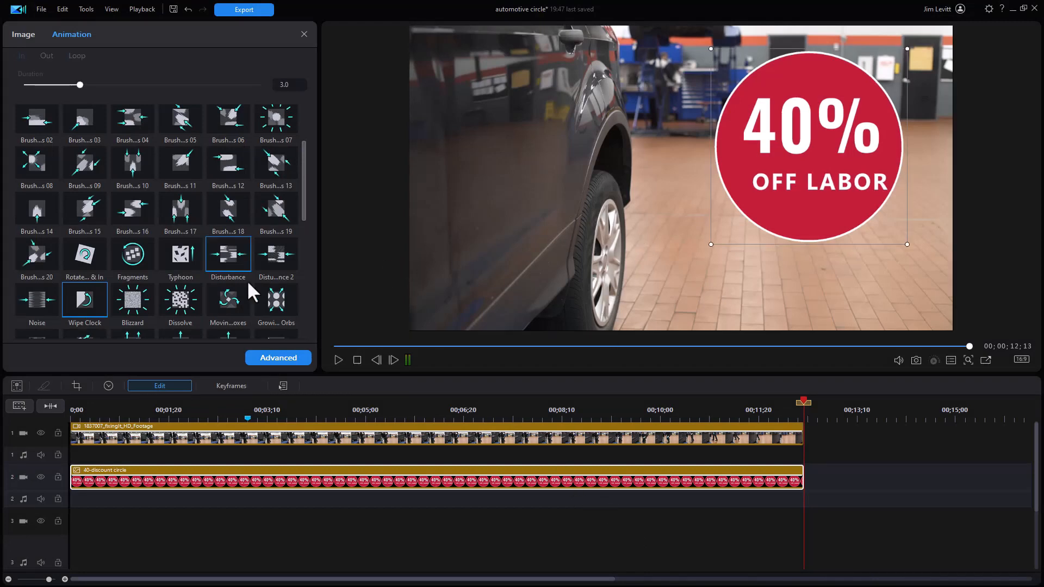
left_click(303, 34)
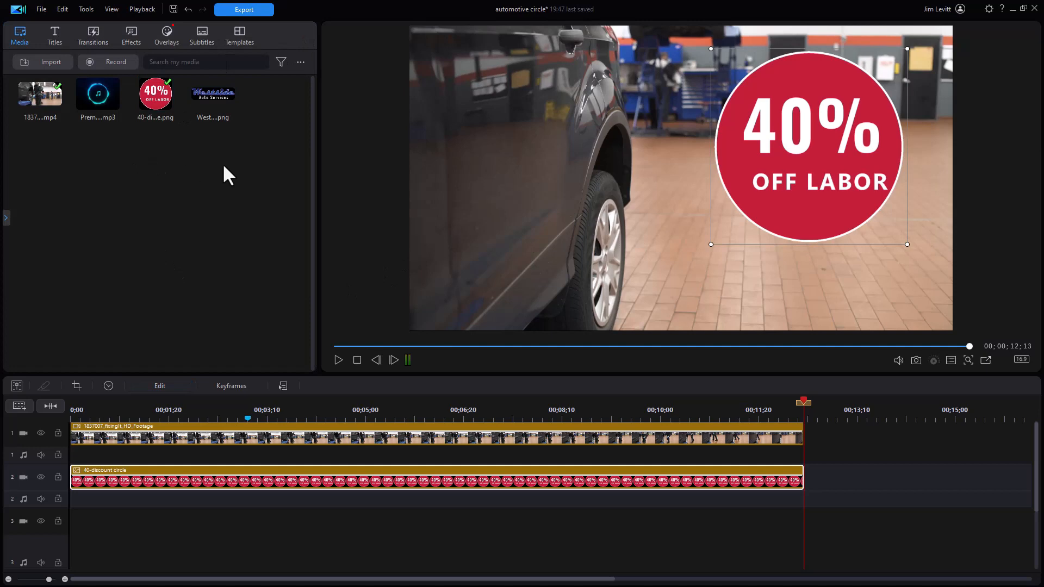
left_click_drag(217, 105, 78, 533)
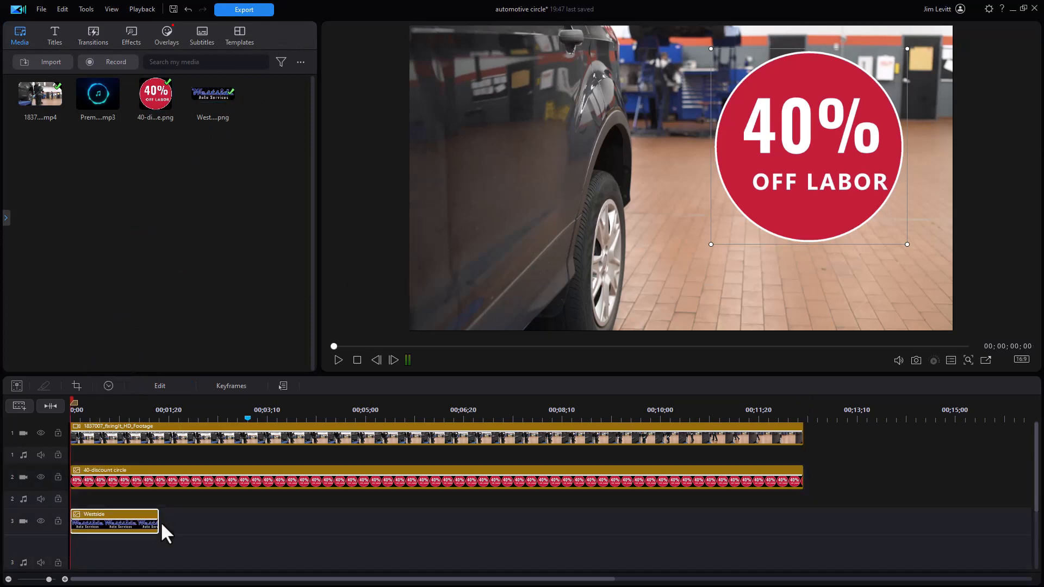
left_click_drag(159, 527, 804, 517)
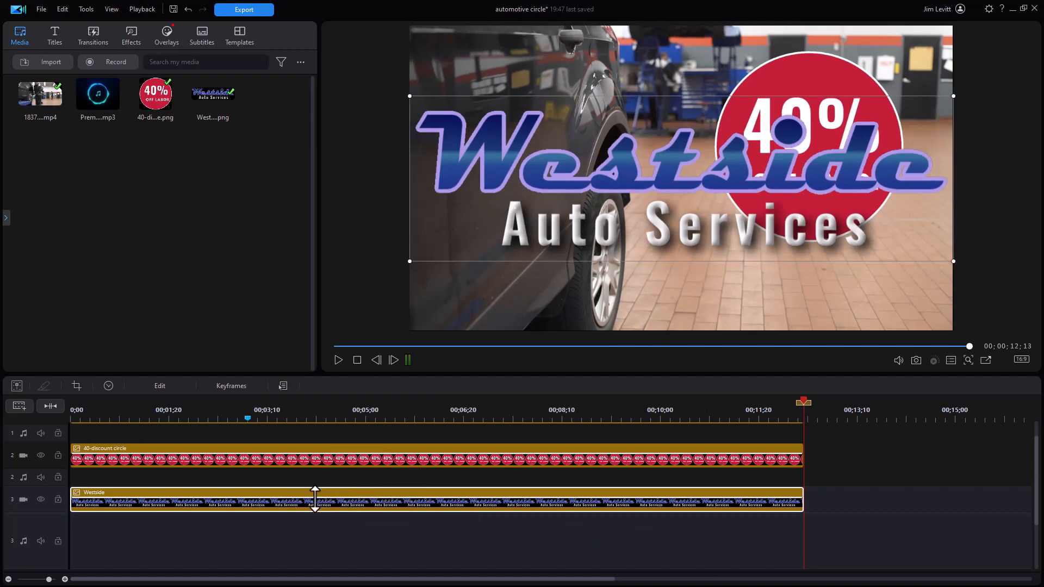
Shrink the Westside logo in advanced editing, fit it into the upper-left corner of the safe area, and accept the edits
left_click(163, 386)
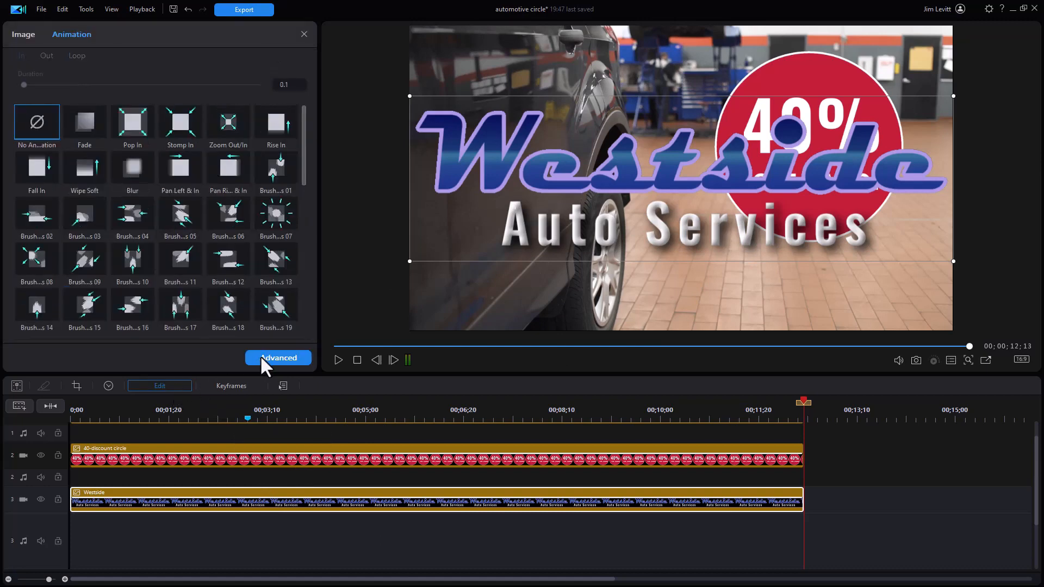
left_click(263, 354)
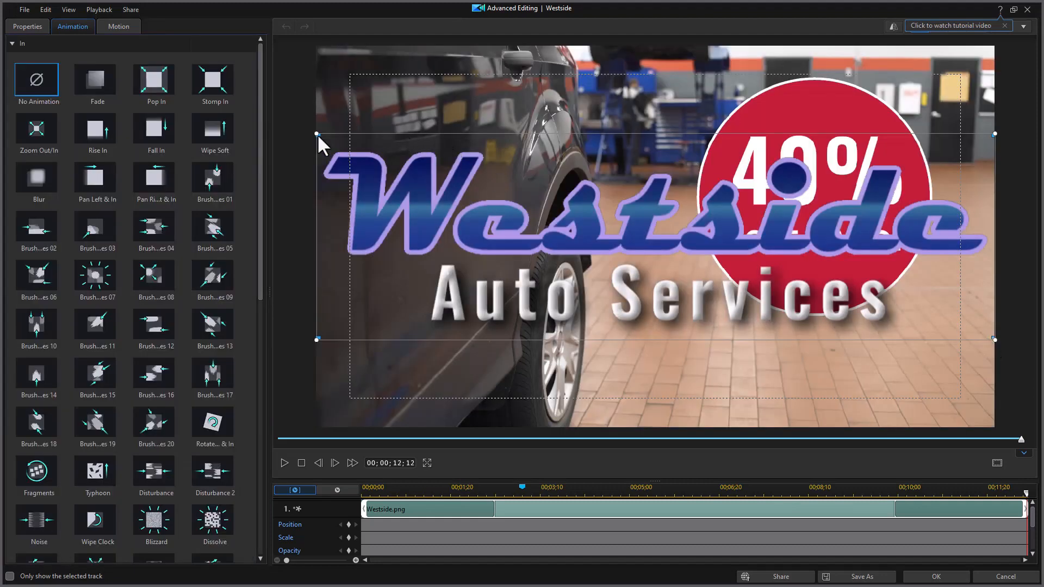
left_click(367, 146)
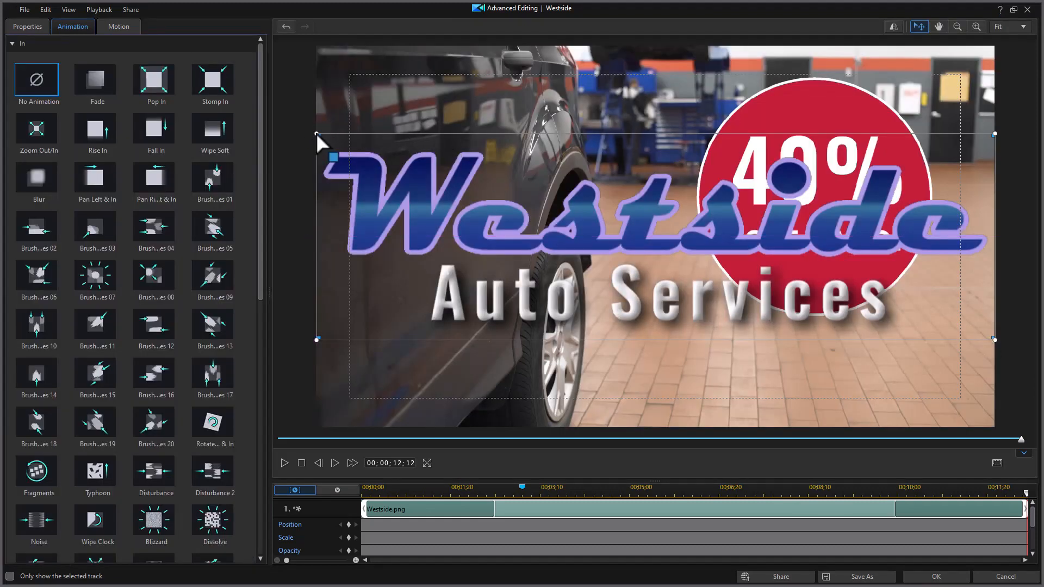
left_click_drag(317, 134, 464, 103)
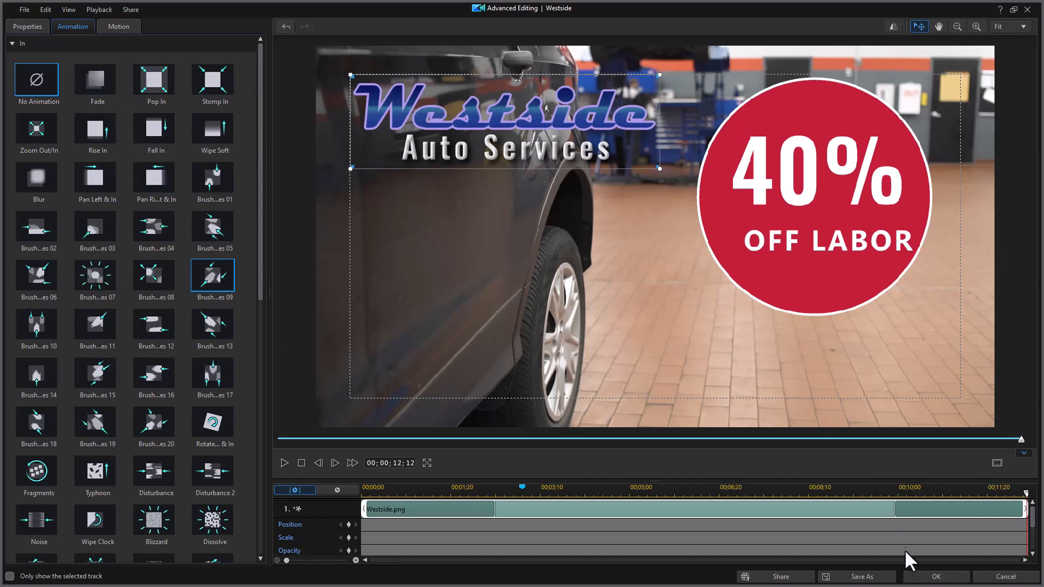
left_click(947, 578)
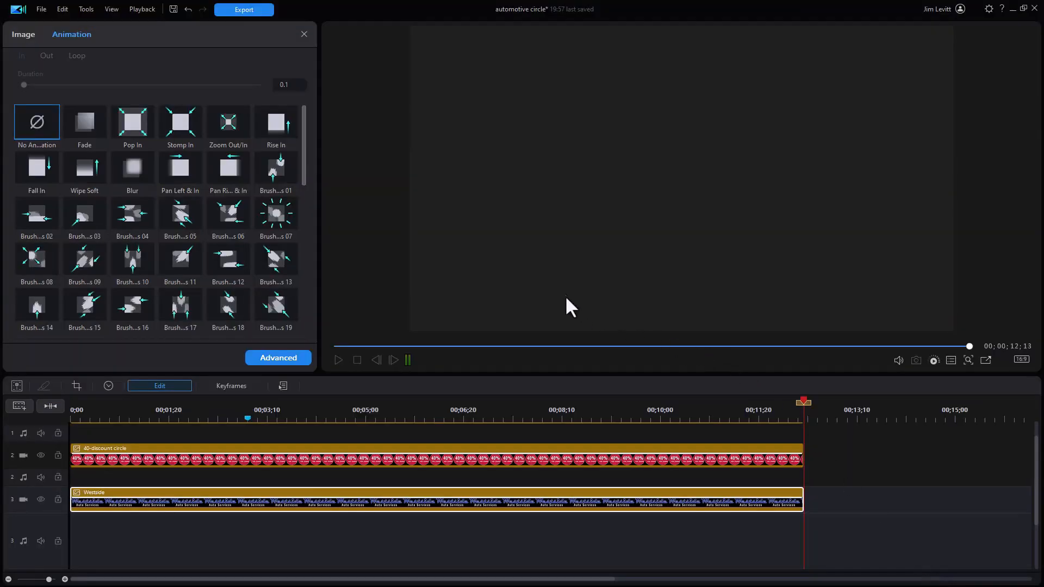
left_click(601, 97)
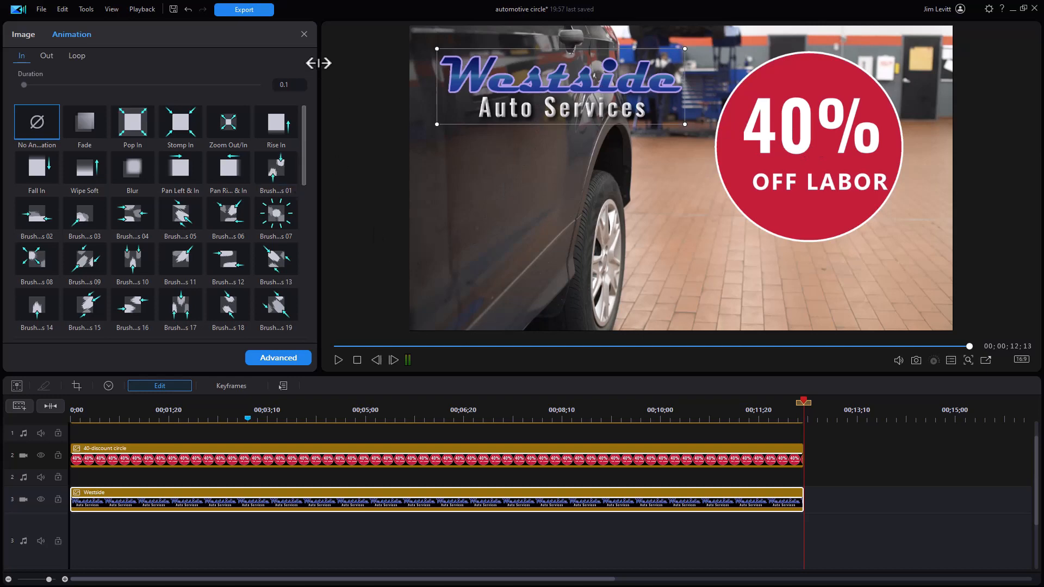
left_click(304, 34)
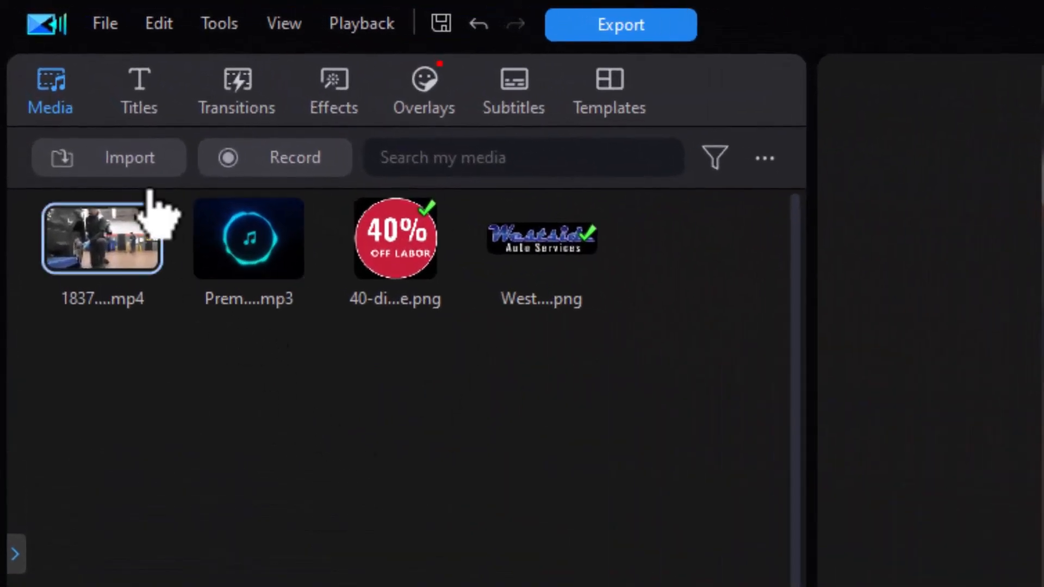
Search the titles library for "now"
left_click(98, 53)
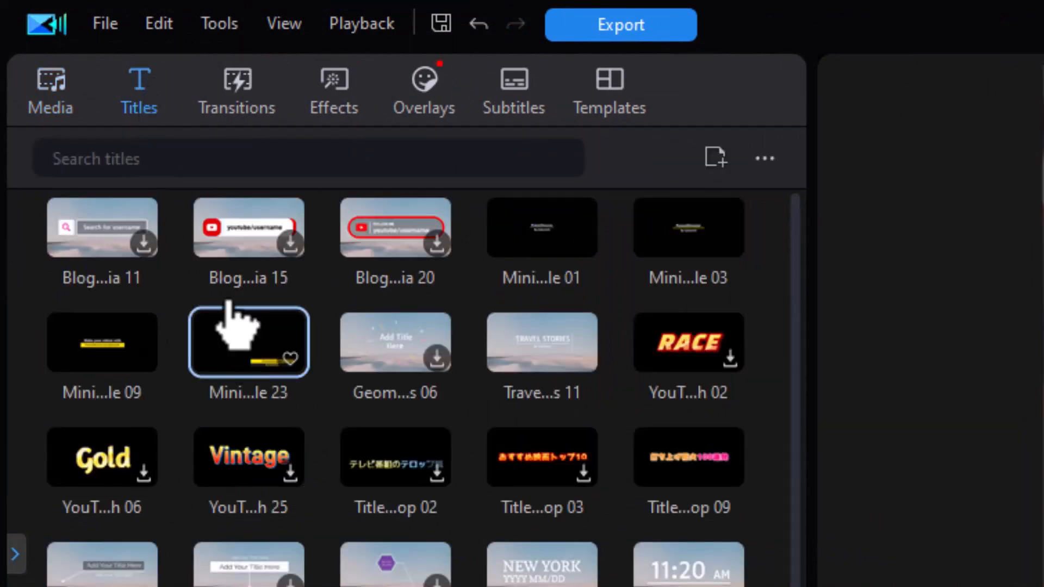
left_click(135, 159)
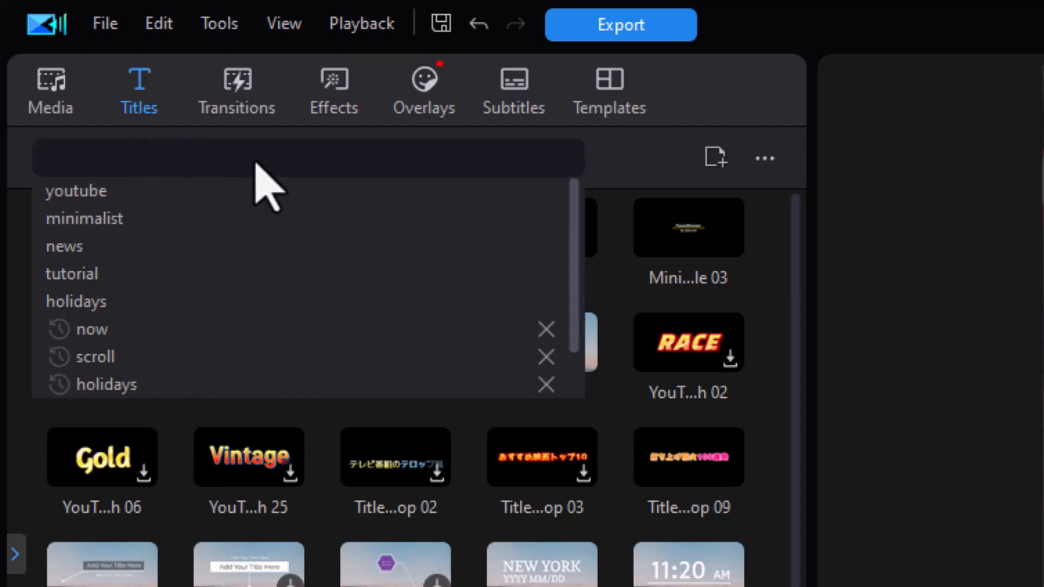
type("nf")
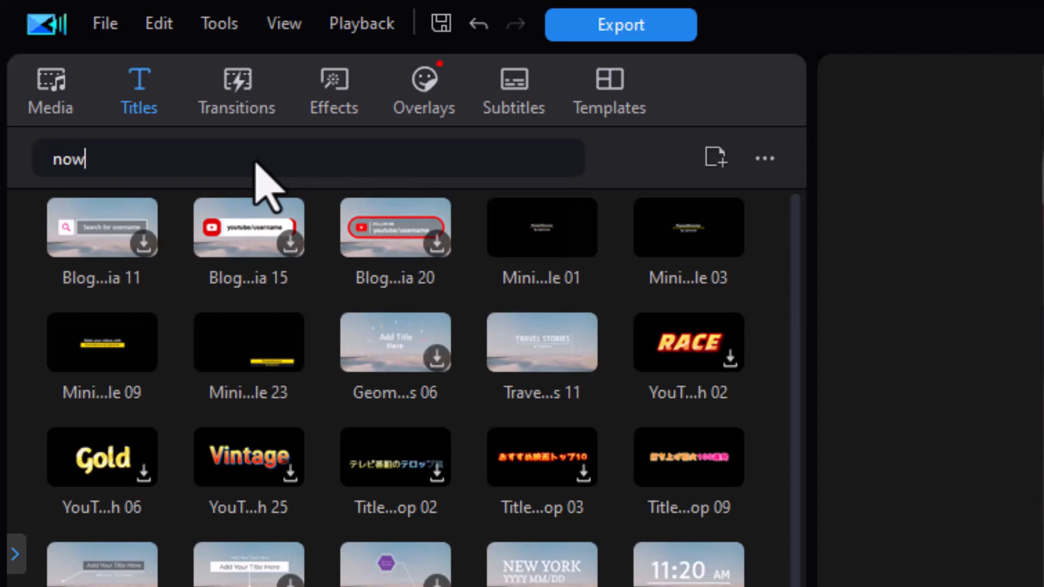
type("w")
key("Return")
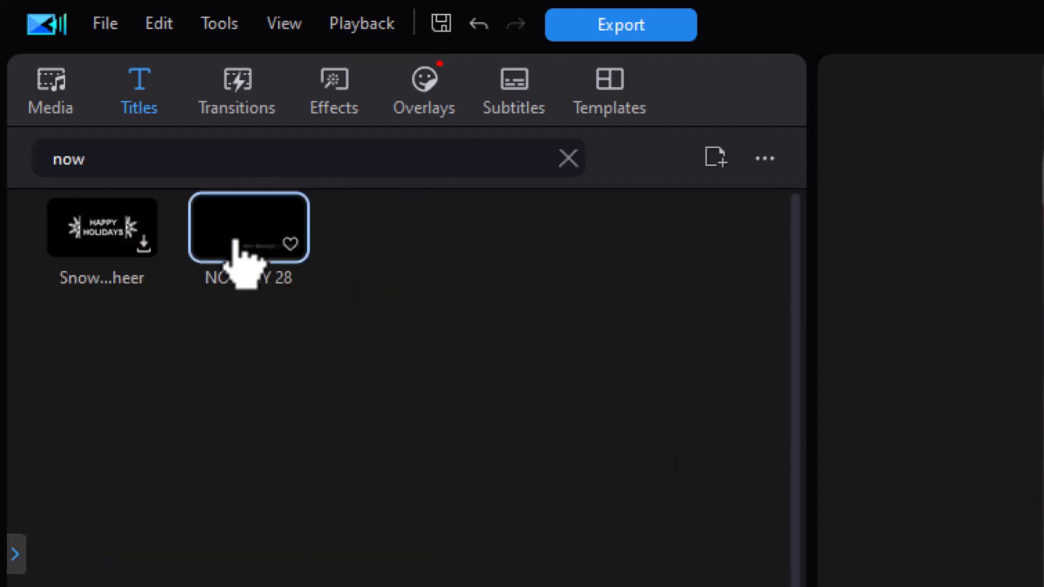
Place the saved "Now through Feb 28th!" title at the start of track 4 and extend it to the end of the footage
left_click(231, 250)
left_click_drag(200, 217, 76, 539)
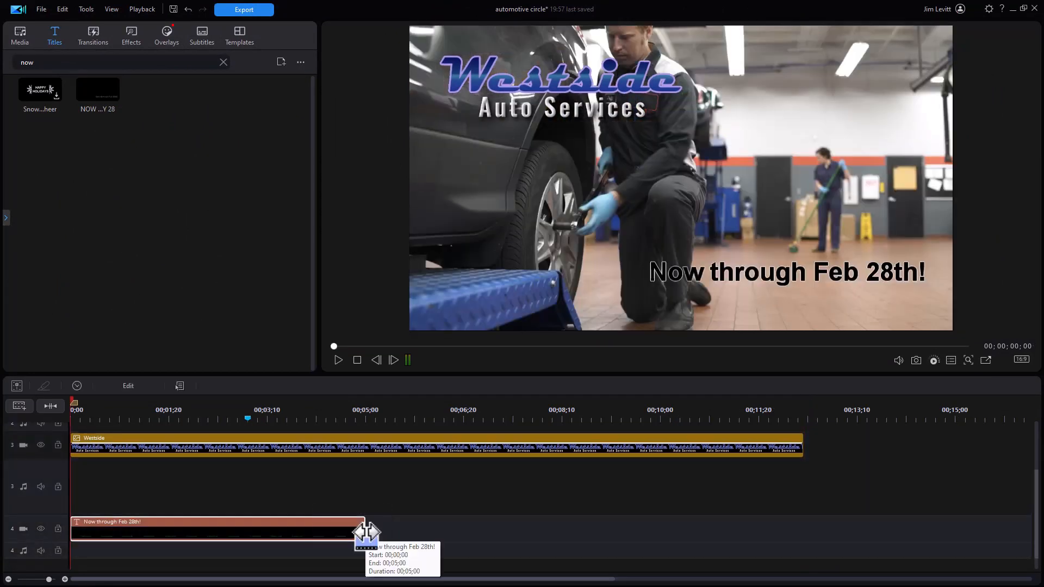
left_click_drag(365, 531, 356, 369)
Play the project from the beginning and pause while the discount circle is still wiping in
left_click(357, 360)
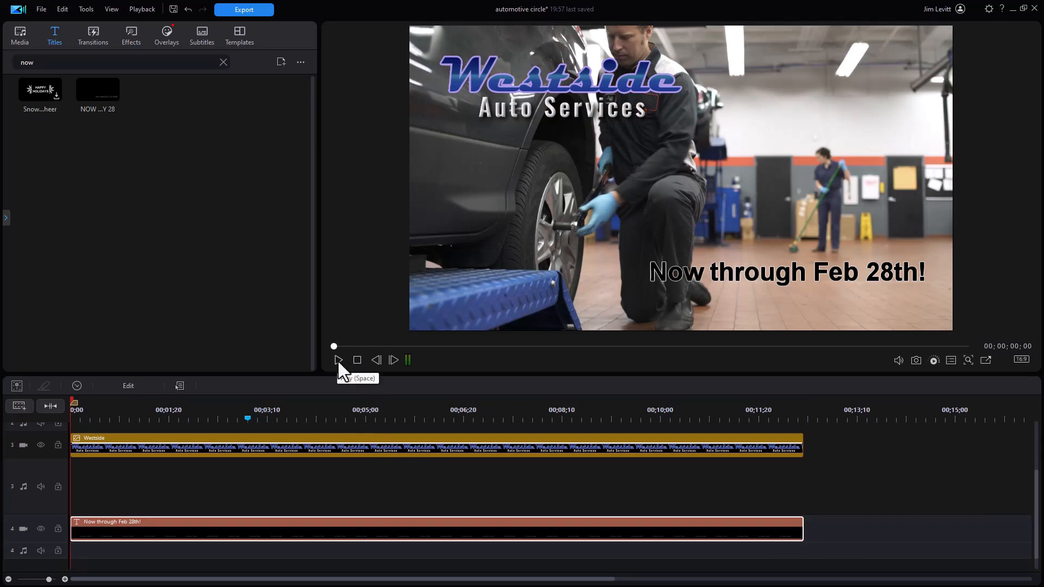
left_click(338, 360)
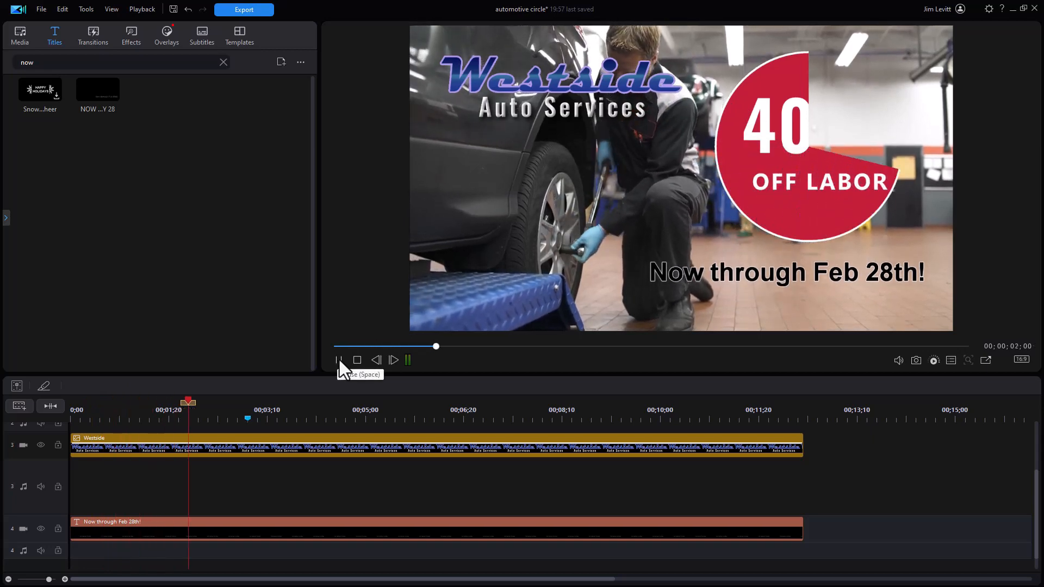
left_click(339, 360)
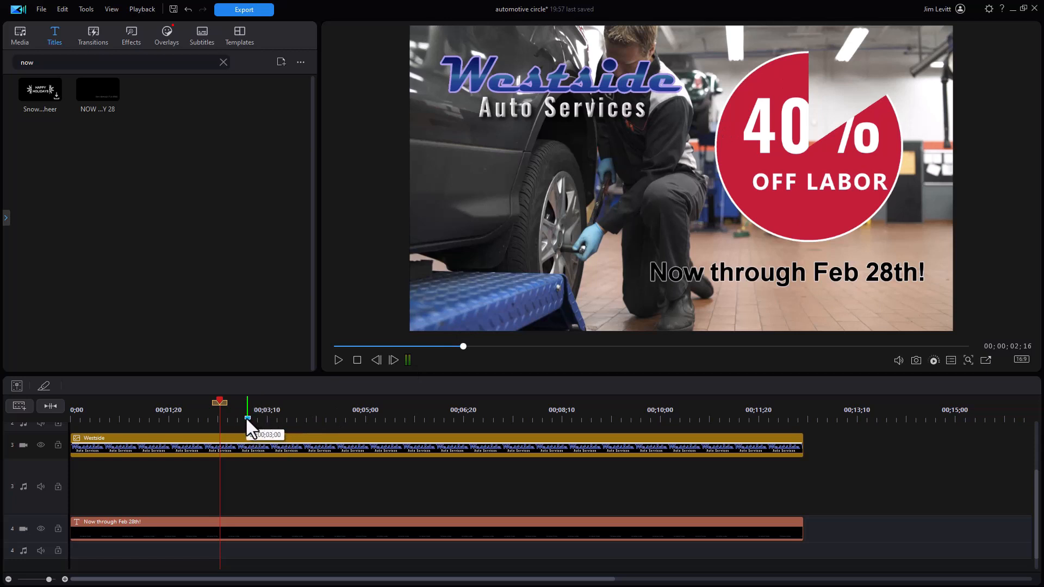
Lengthen the "Now through Feb 28th!" title's starting animation to the 3-second marker in advanced editing and accept the edits
left_click(246, 526)
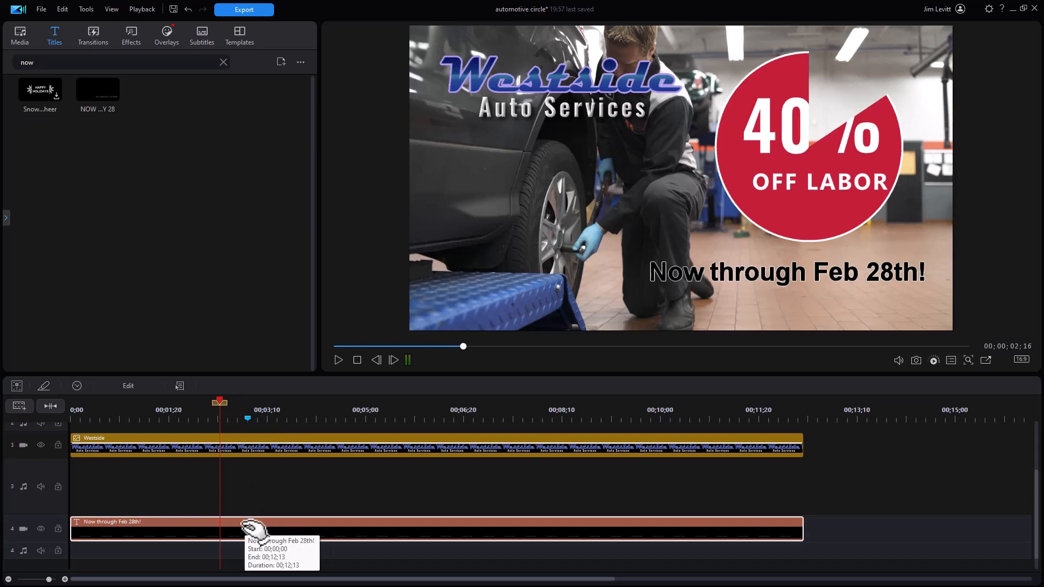
left_click(130, 386)
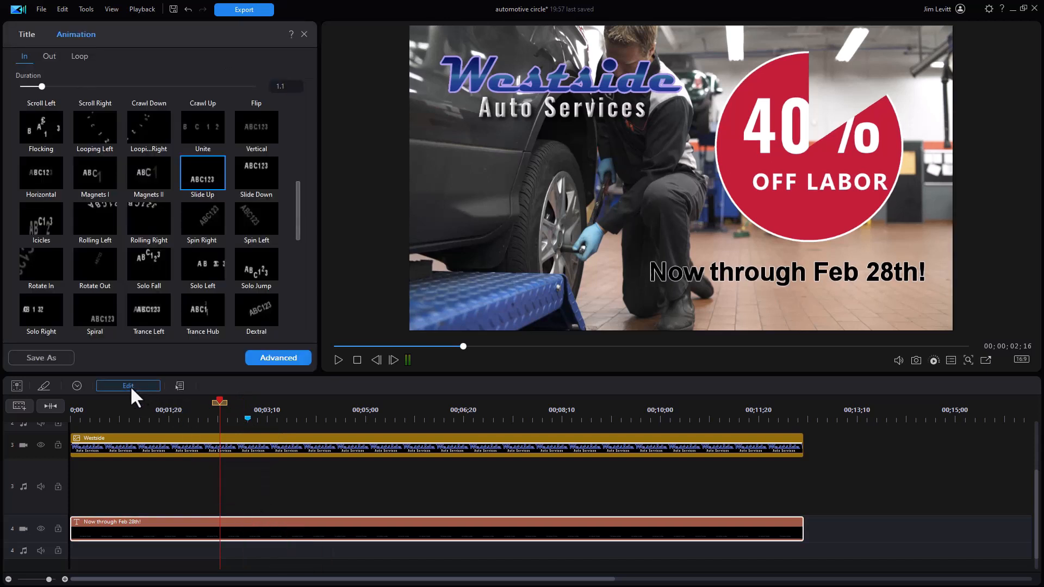
left_click(281, 358)
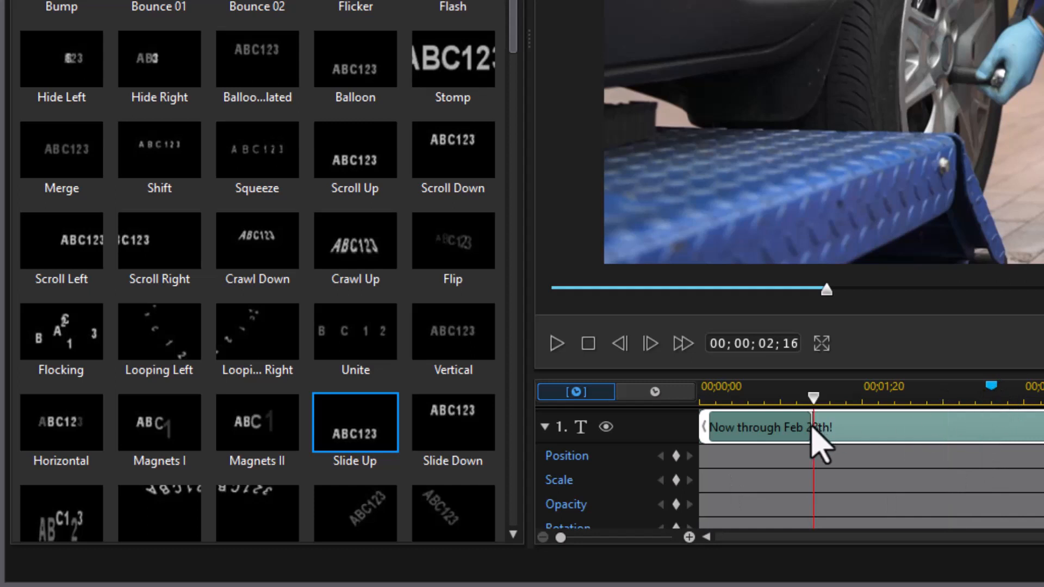
left_click_drag(811, 426, 991, 420)
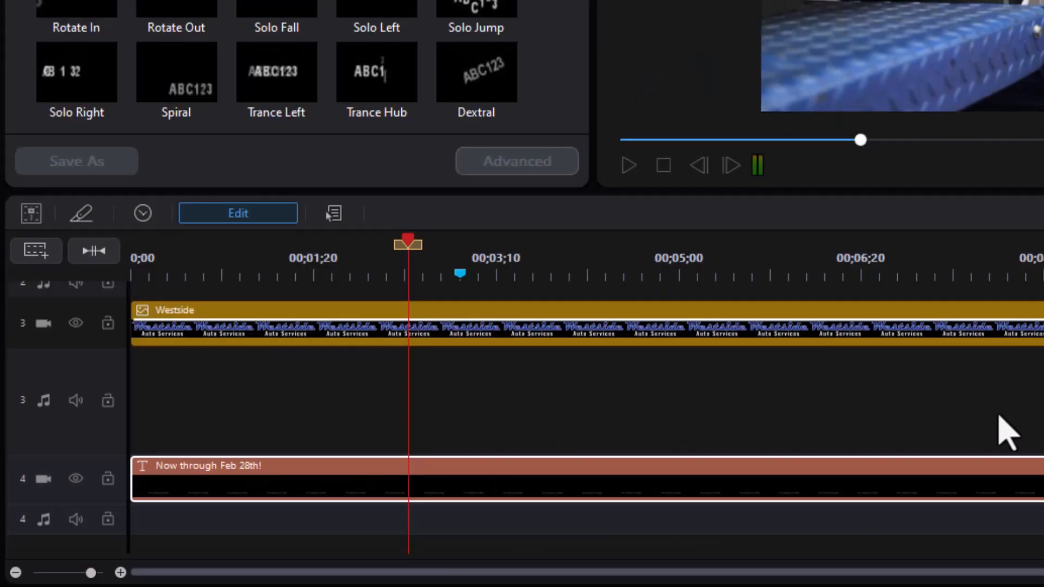
Play the project from the beginning to check the circle and title animations, pausing at 00;00;05;00
left_click(622, 141)
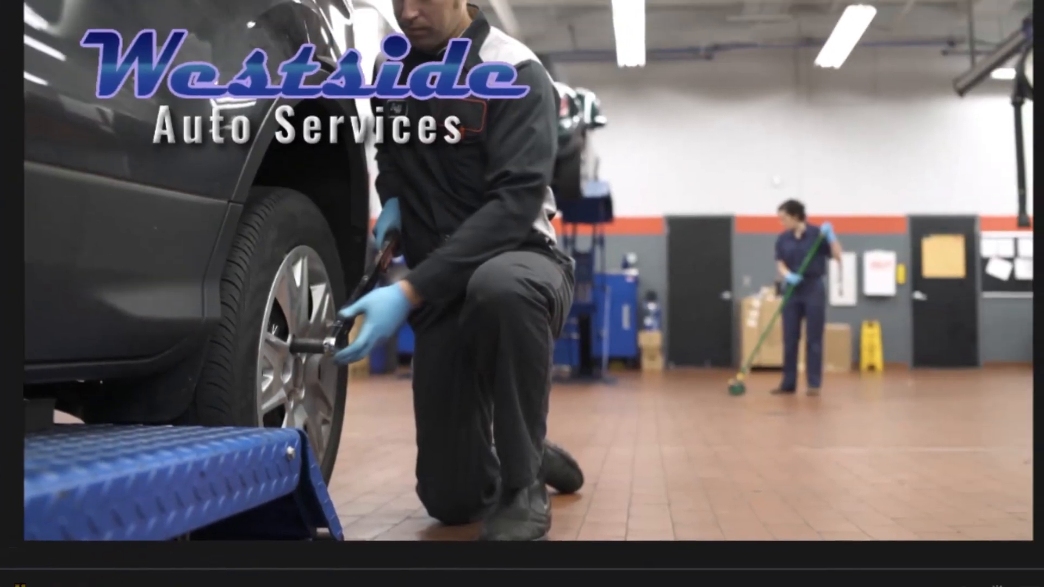
key("space")
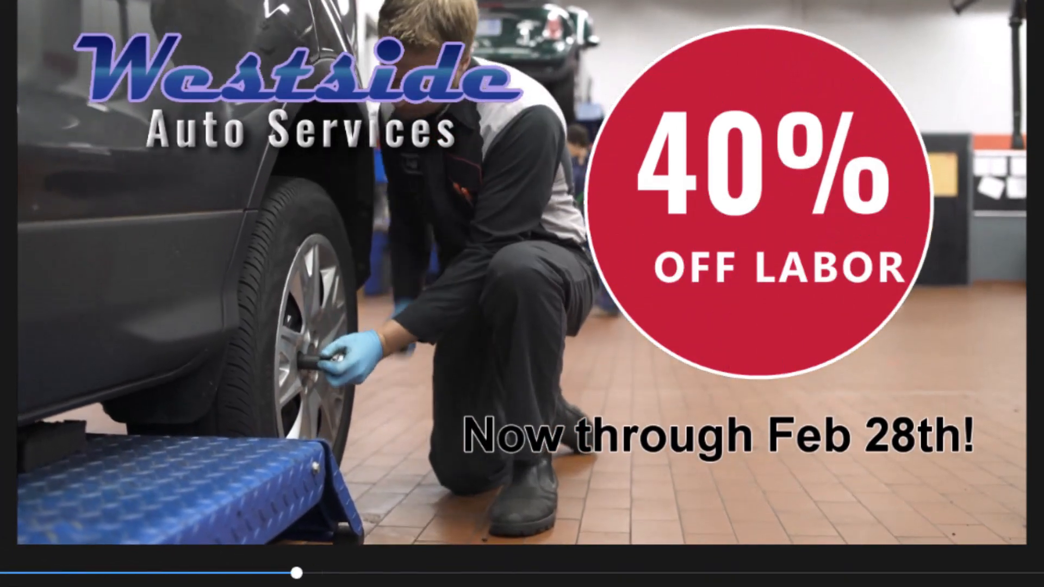
key("space")
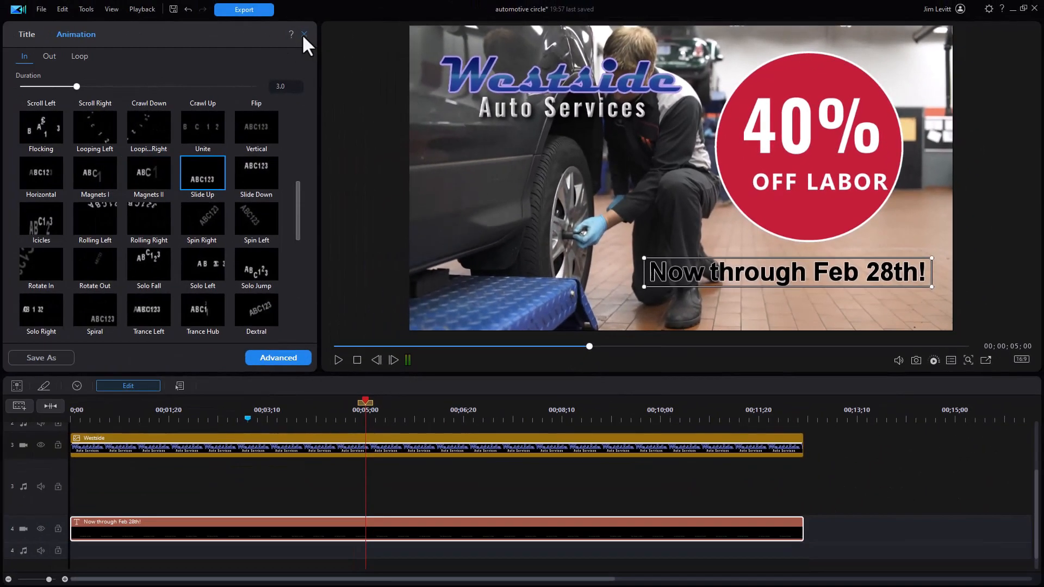
Add the Premium Service music from the media library to the start of audio track 3
left_click(304, 31)
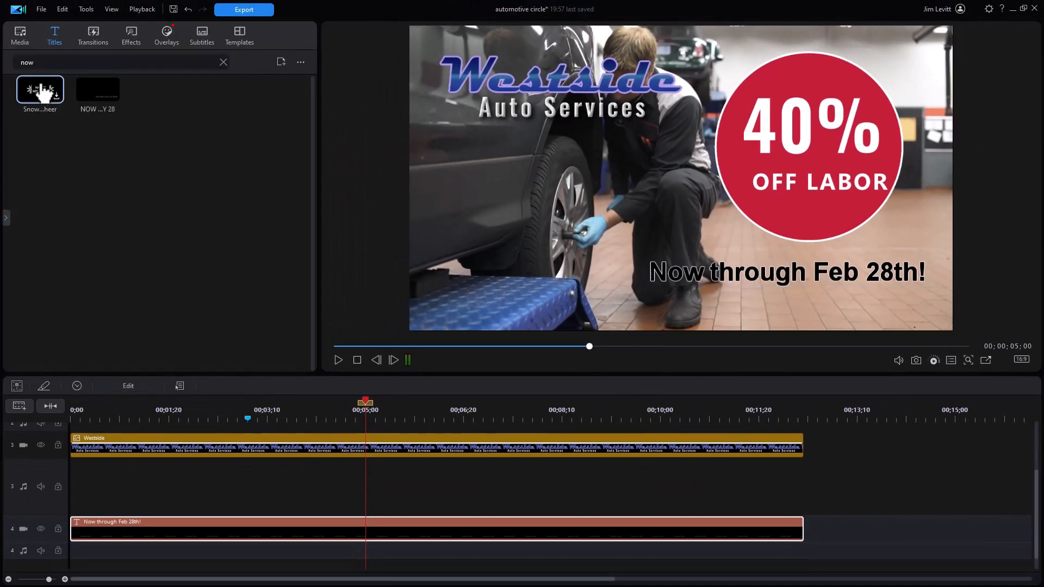
left_click(22, 37)
left_click(148, 107)
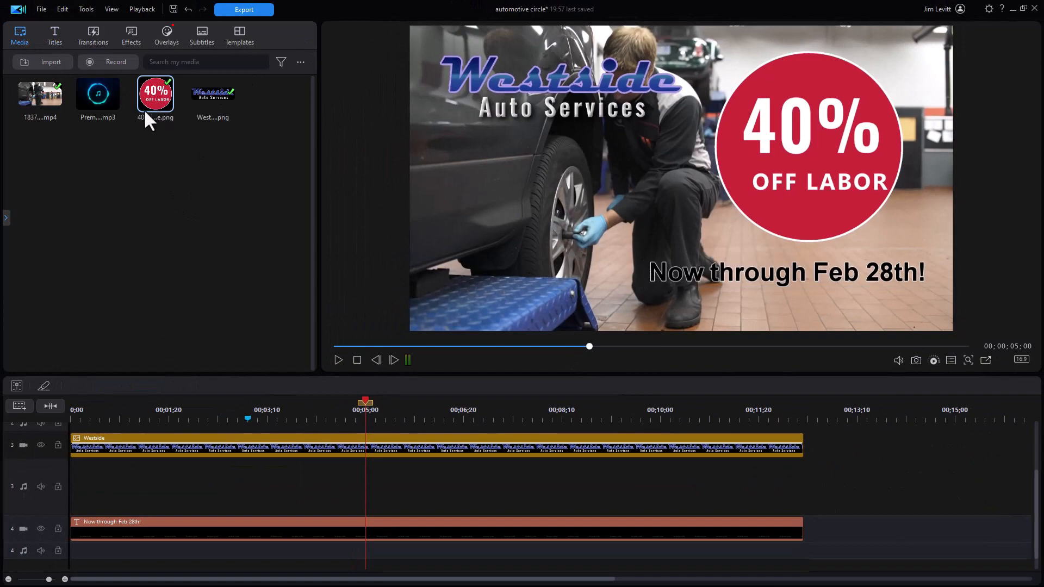
left_click_drag(98, 100, 68, 496)
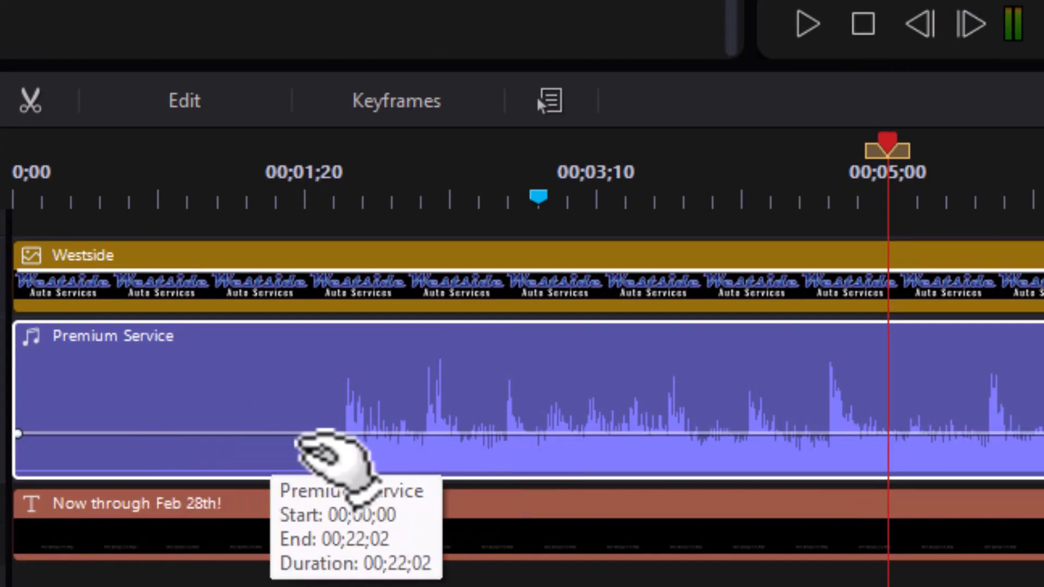
Split the Premium Service music at 00;01;25, just before its first sound
left_click(355, 159)
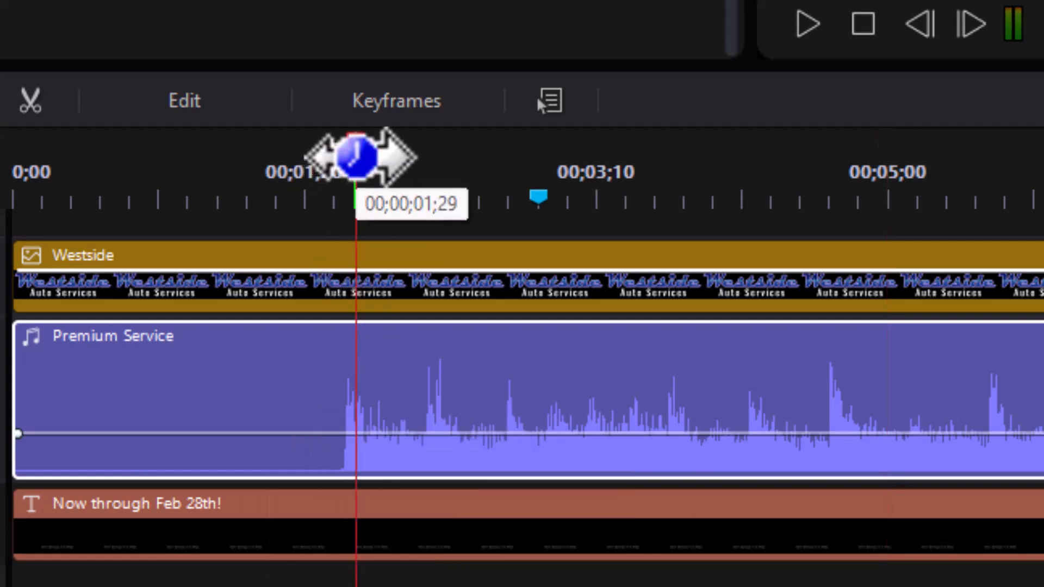
left_click_drag(358, 139, 331, 140)
left_click(356, 337)
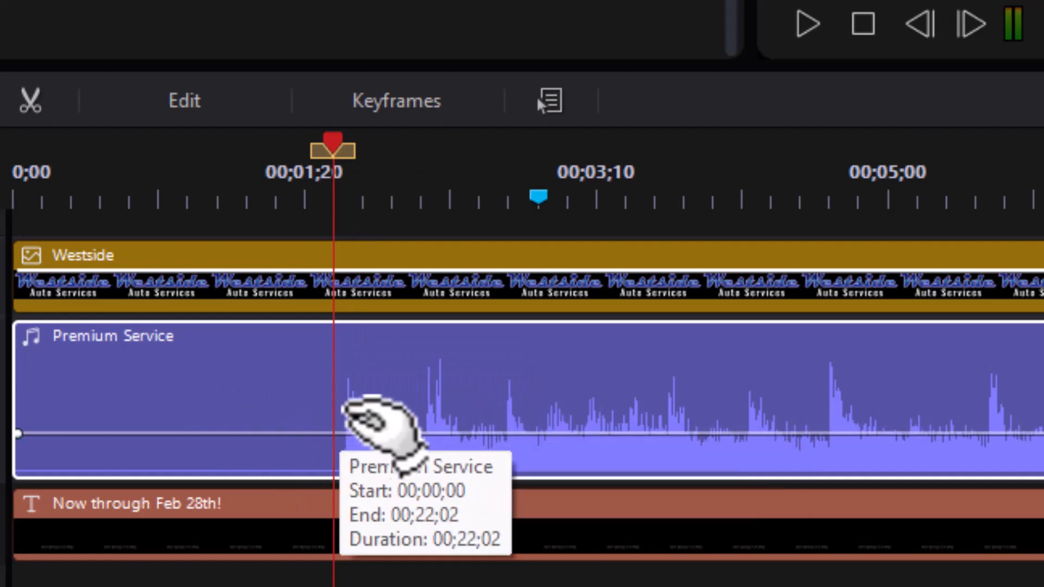
mouse_move(341, 140)
left_mouse_down()
mouse_move(347, 146)
mouse_move(333, 146)
left_mouse_up()
left_click(254, 418)
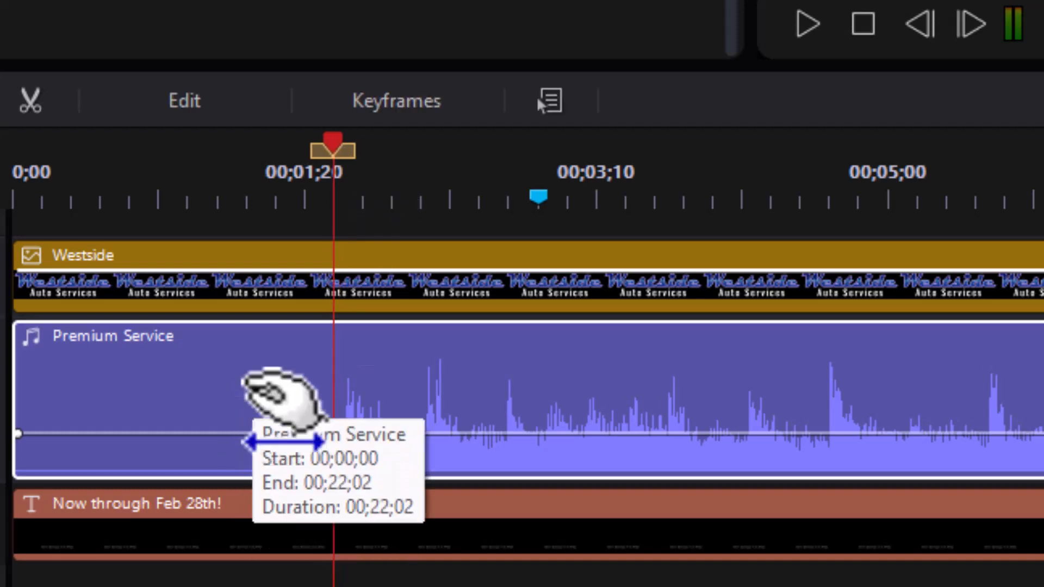
key("ctrl+t")
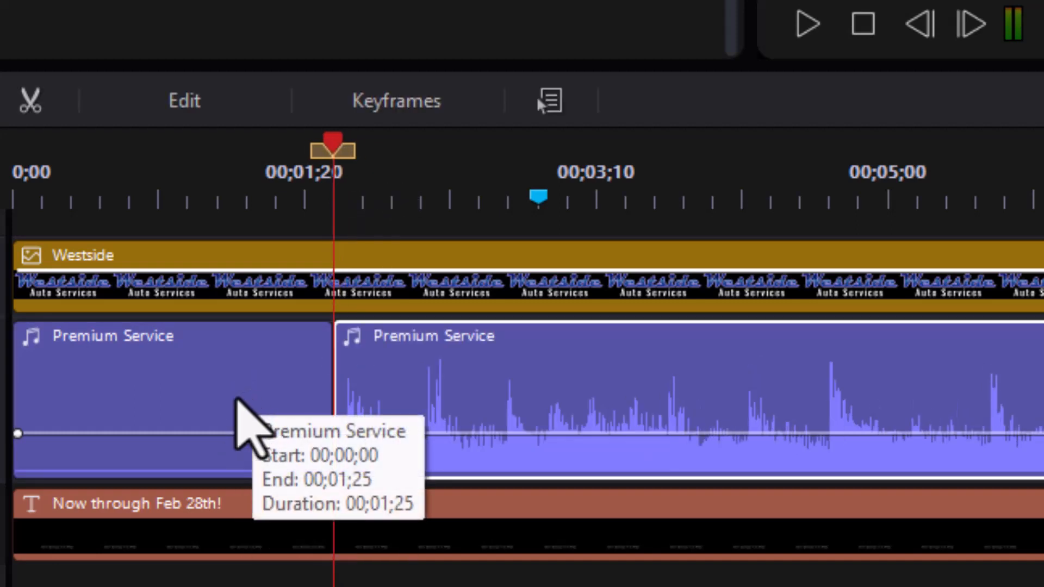
Remove the silent opening segment of the Premium Service music and fill the gap
left_click(237, 399)
key("Delete")
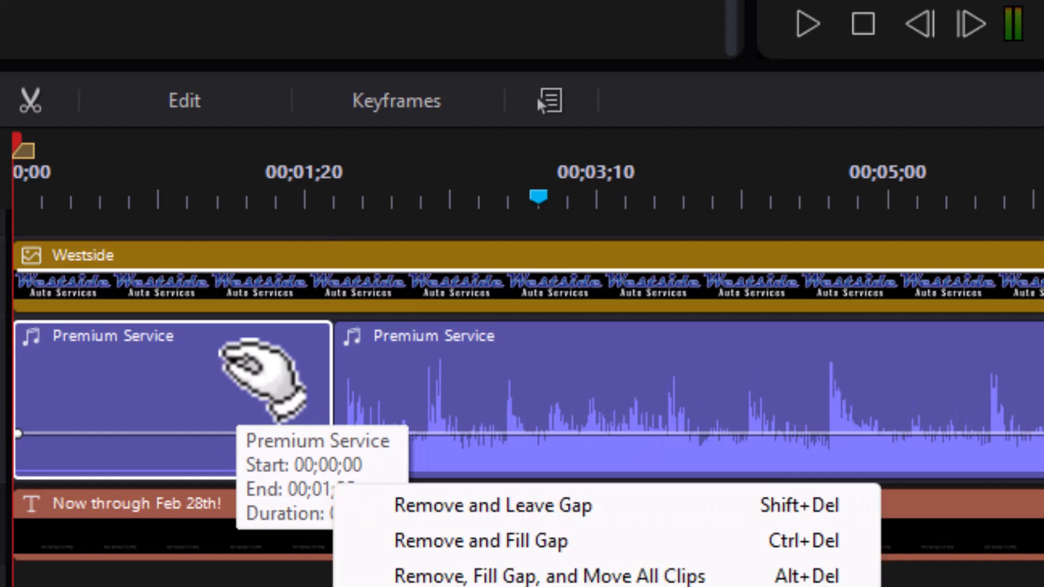
left_click(460, 544)
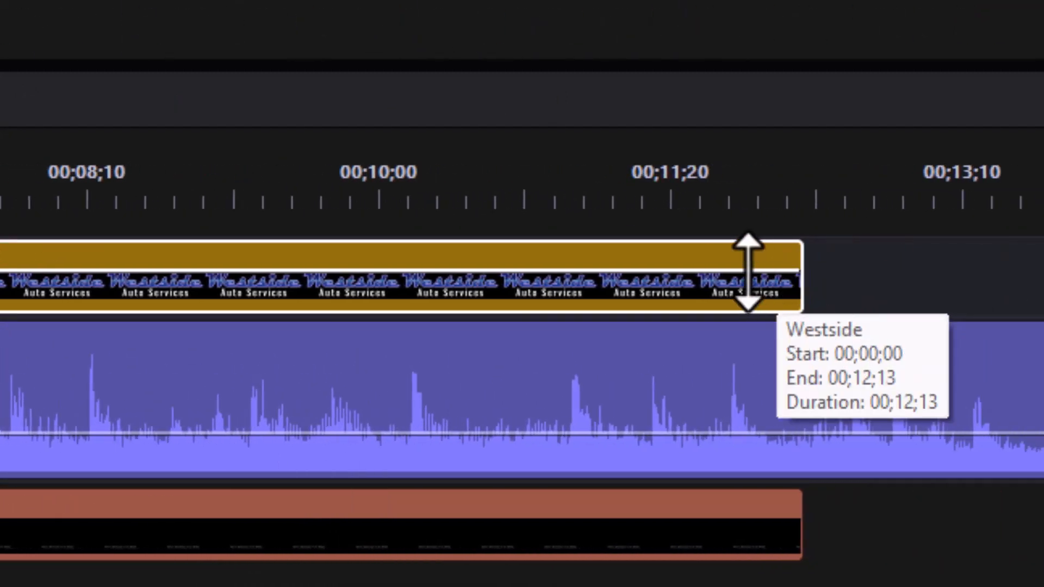
Split the Premium Service music at 00;12;13, where the Westside logo clip ends, and delete the excess music after that point
key("End")
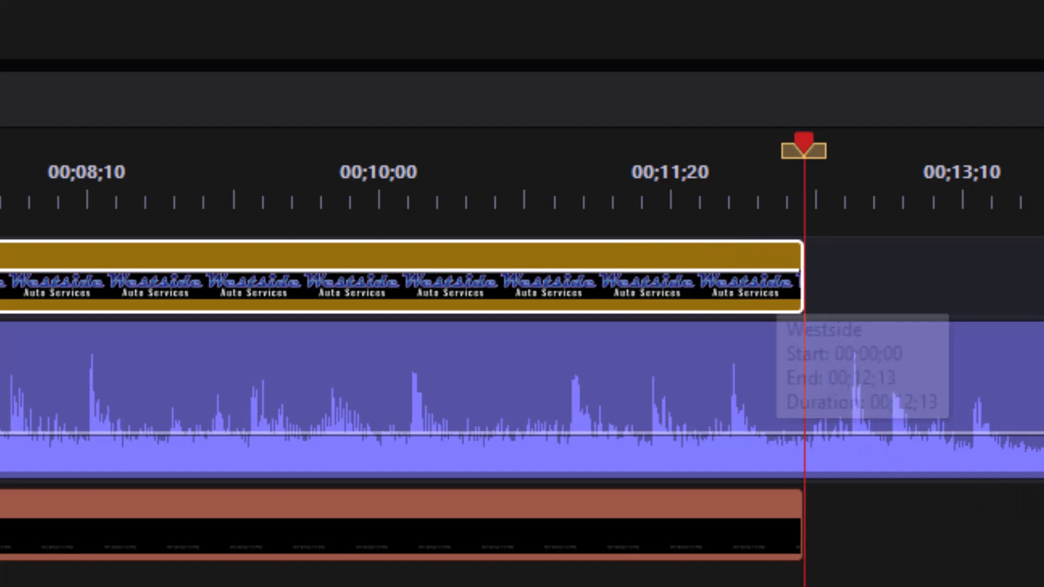
left_click(402, 381)
key("s")
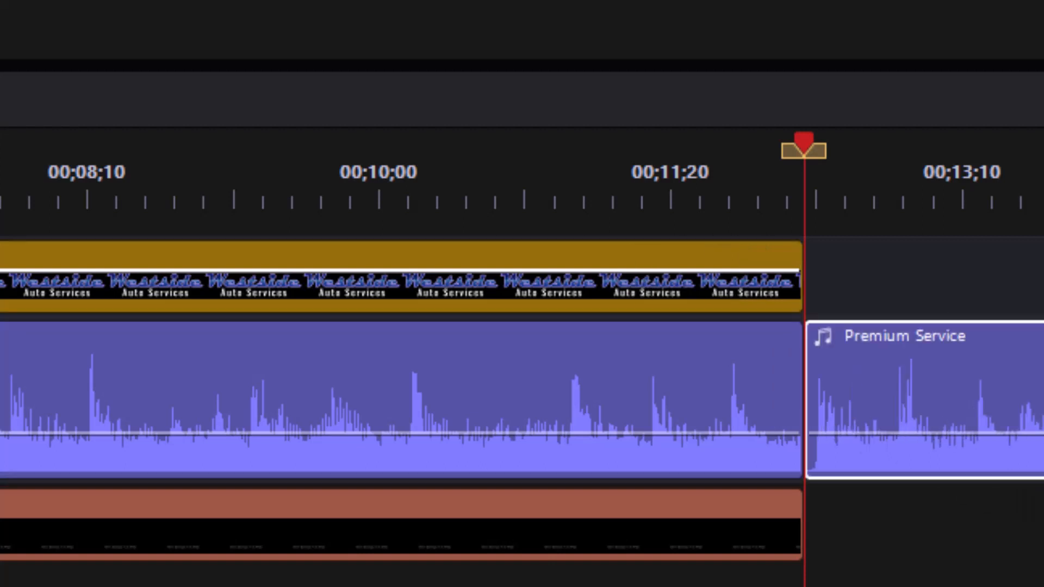
key("Delete")
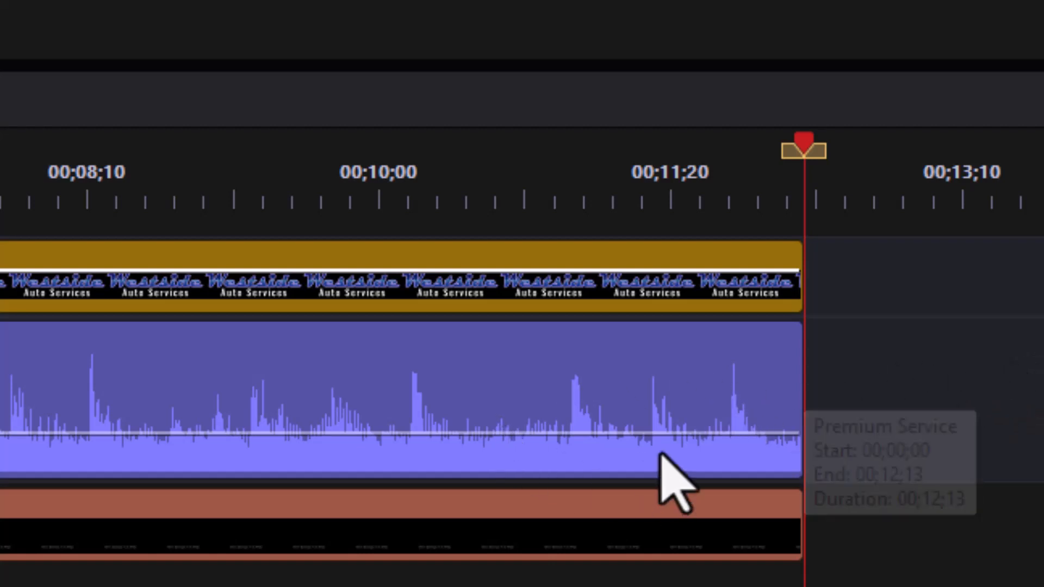
Fade out the Premium Service music over about its last second using volume keyframes, with two intermediate points shaping the drop into a curve
left_click(644, 431)
double_click(647, 434)
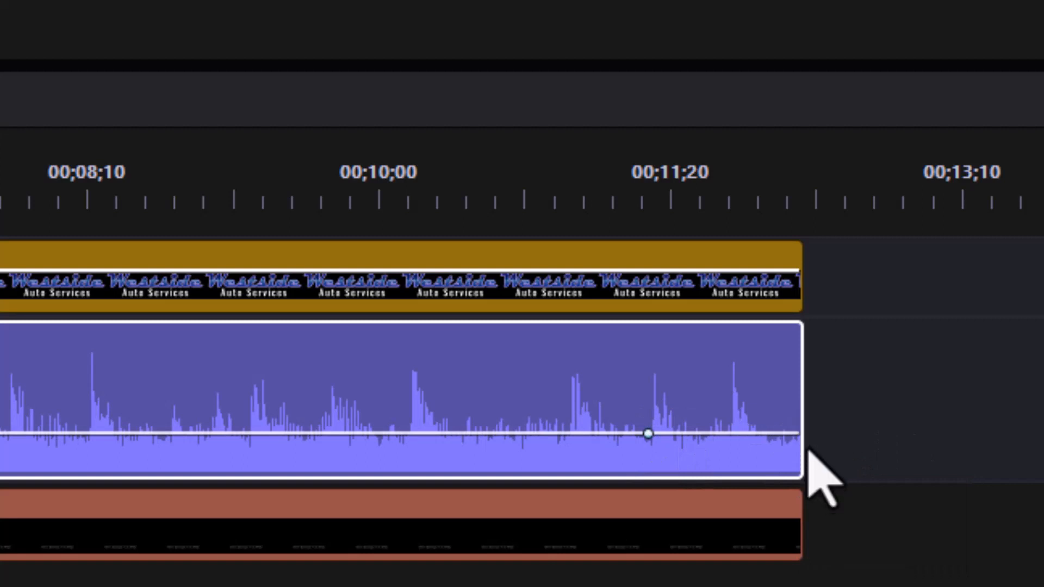
left_click_drag(800, 437, 797, 470)
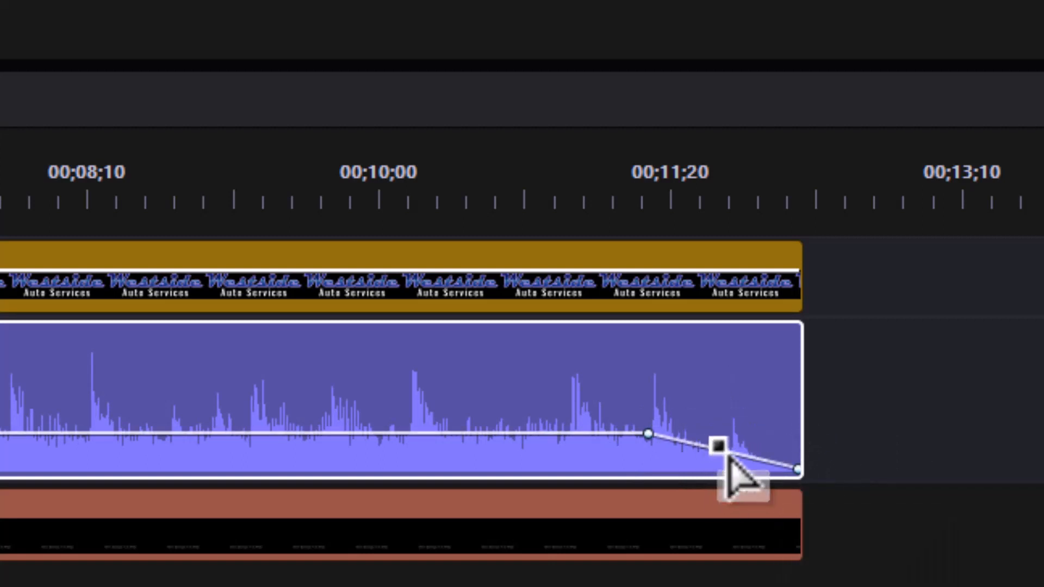
left_click_drag(721, 447, 730, 444)
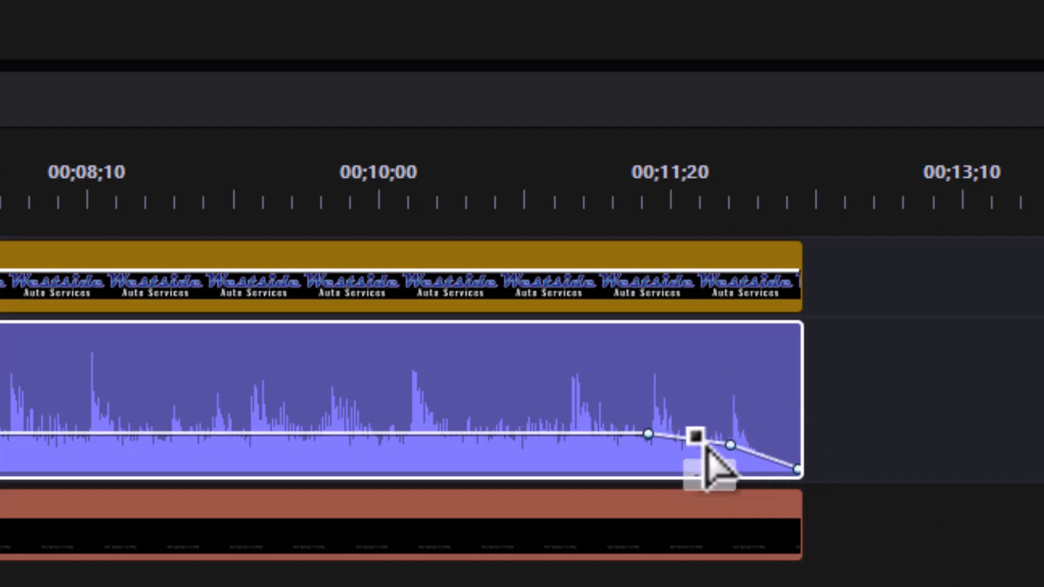
left_click(695, 439)
left_click_drag(705, 452, 710, 455)
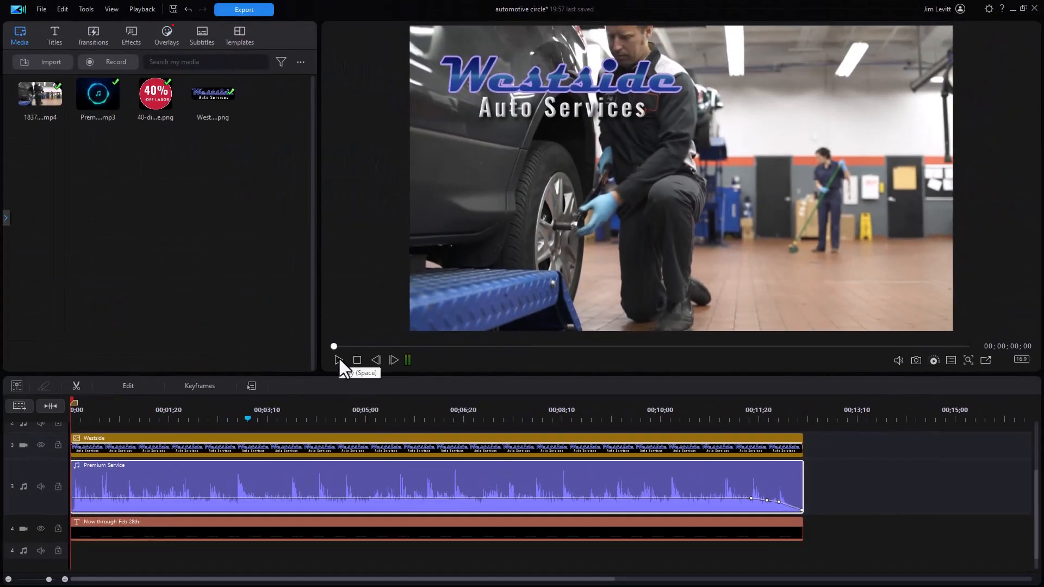
Play the project from the beginning to check the music with the animations, pausing at 00;00;06;16
left_click(338, 358)
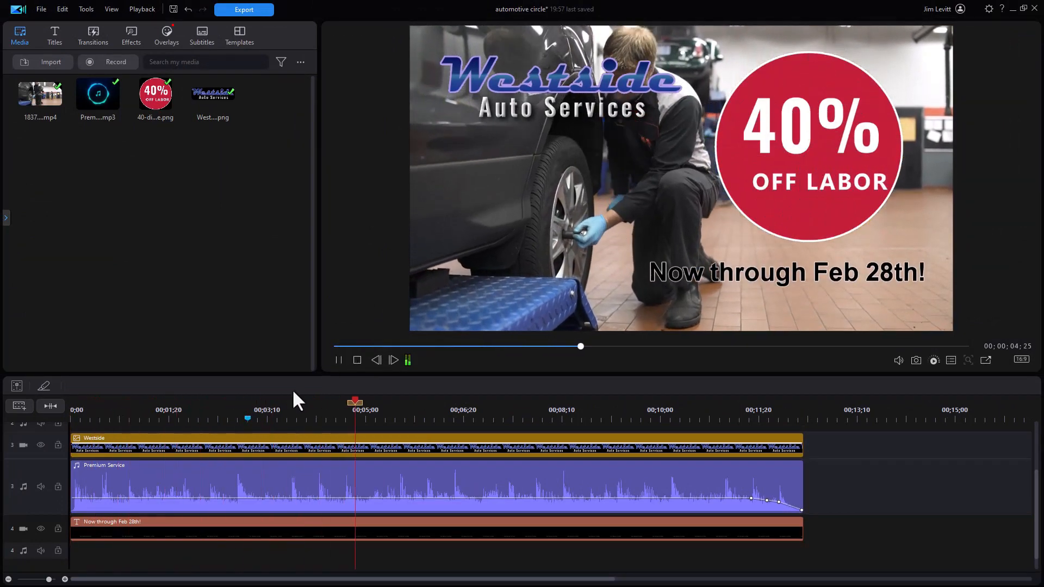
left_click(338, 361)
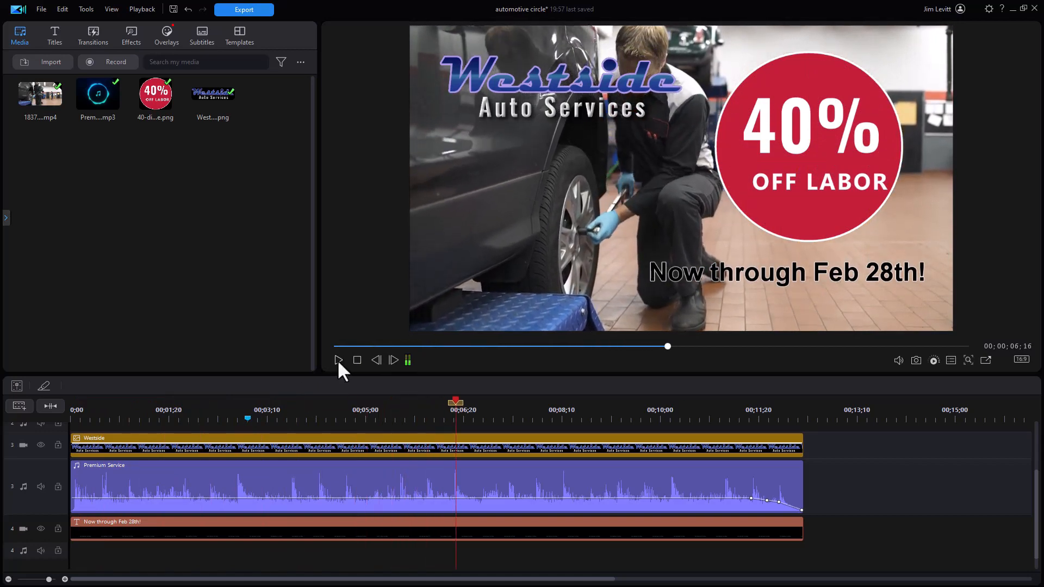